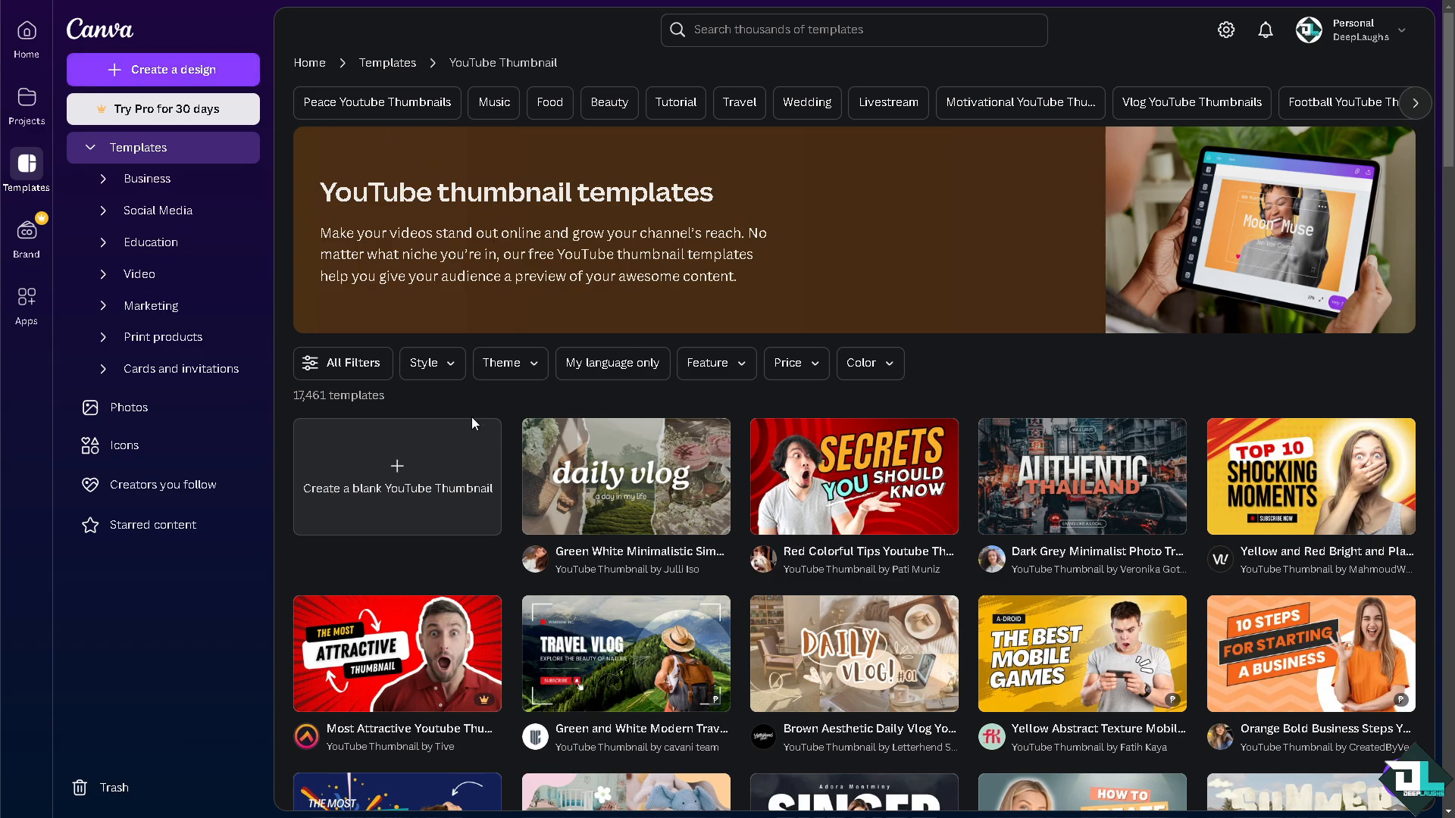
Start a blank YouTube Thumbnail and enlarge the "How to Blend Photos" image to fill the page up to its margins
left_click(441, 468)
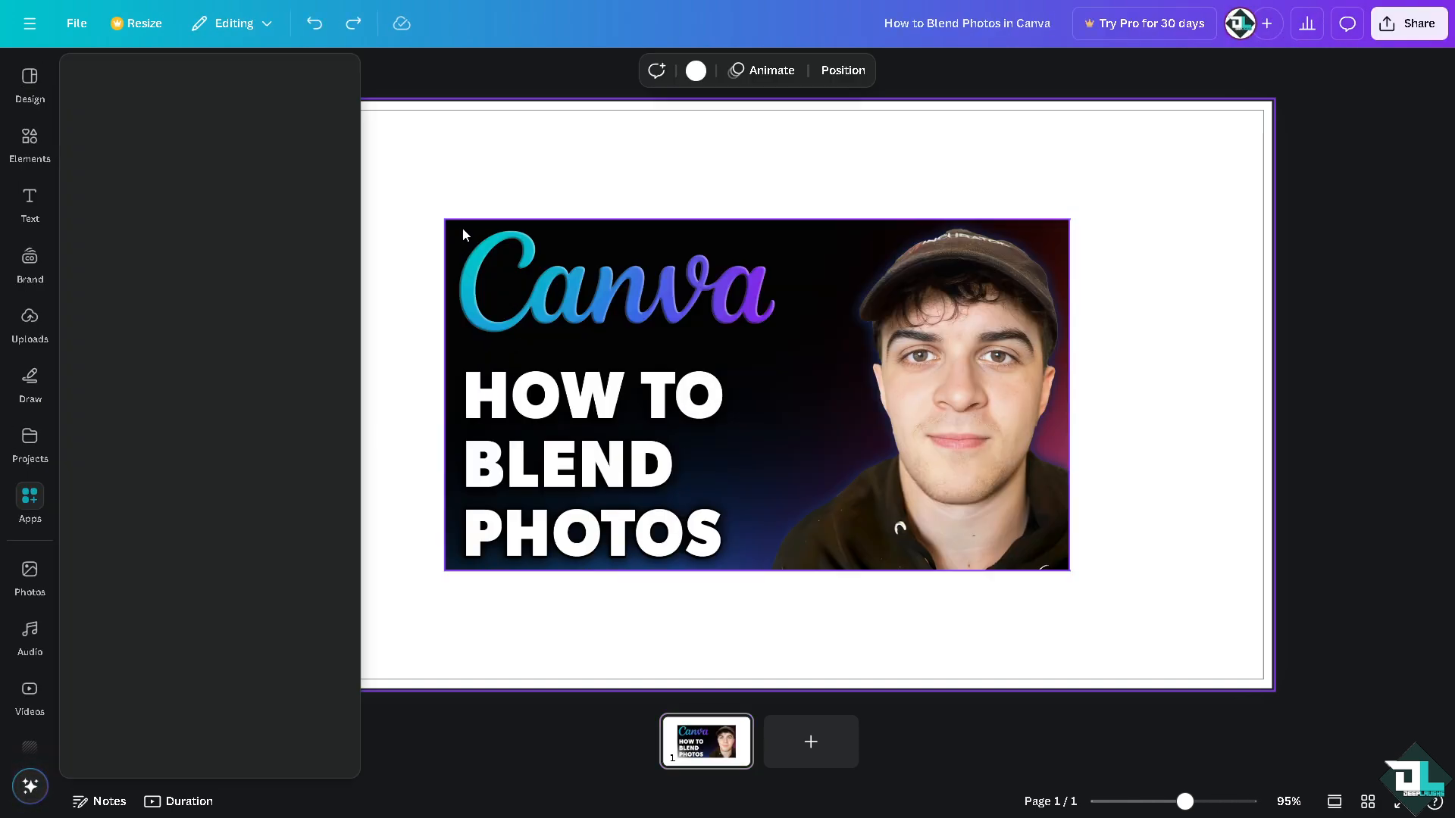
left_click(462, 227)
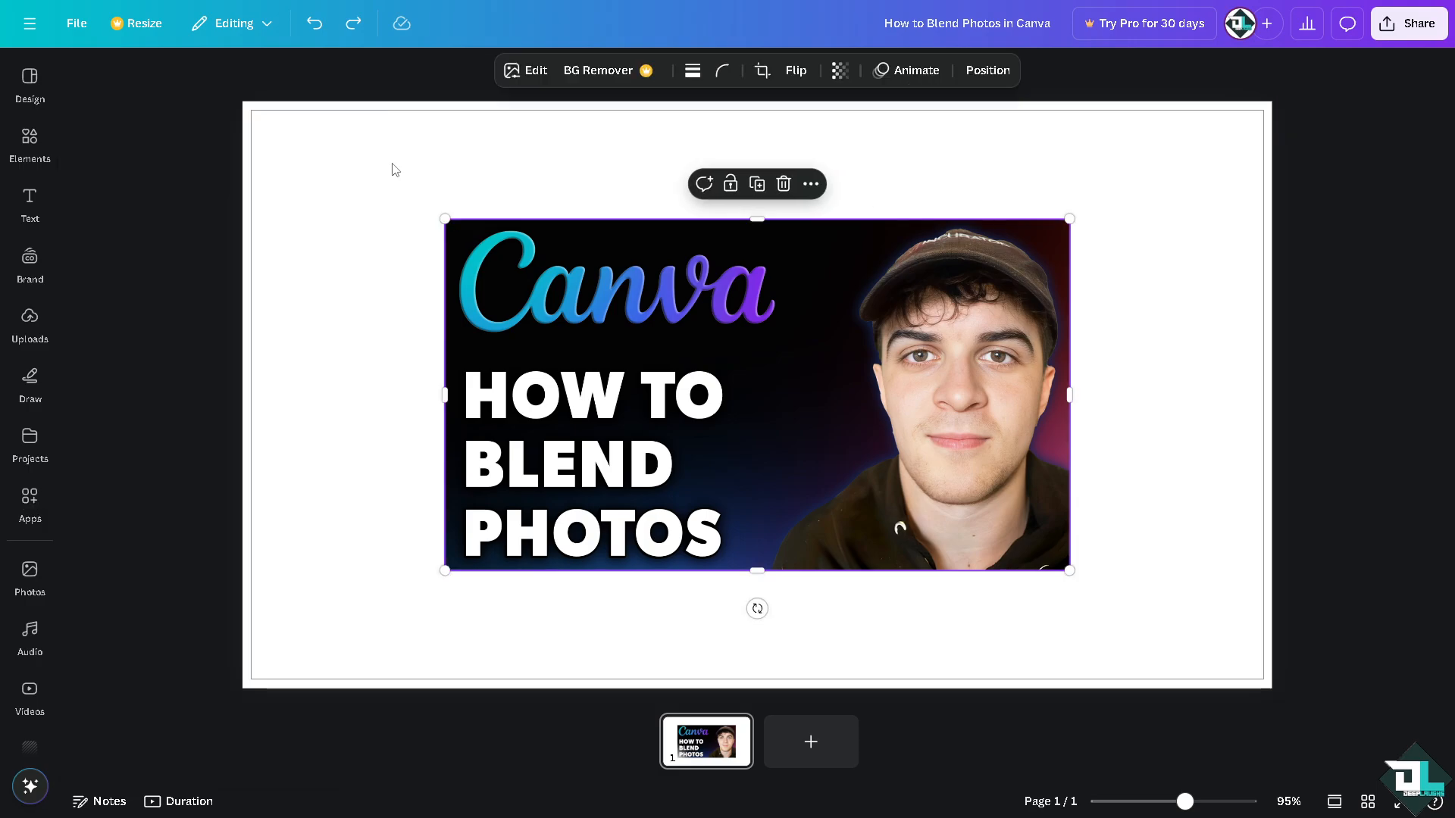
left_click_drag(445, 220, 252, 111)
left_click_drag(1069, 569, 1262, 679)
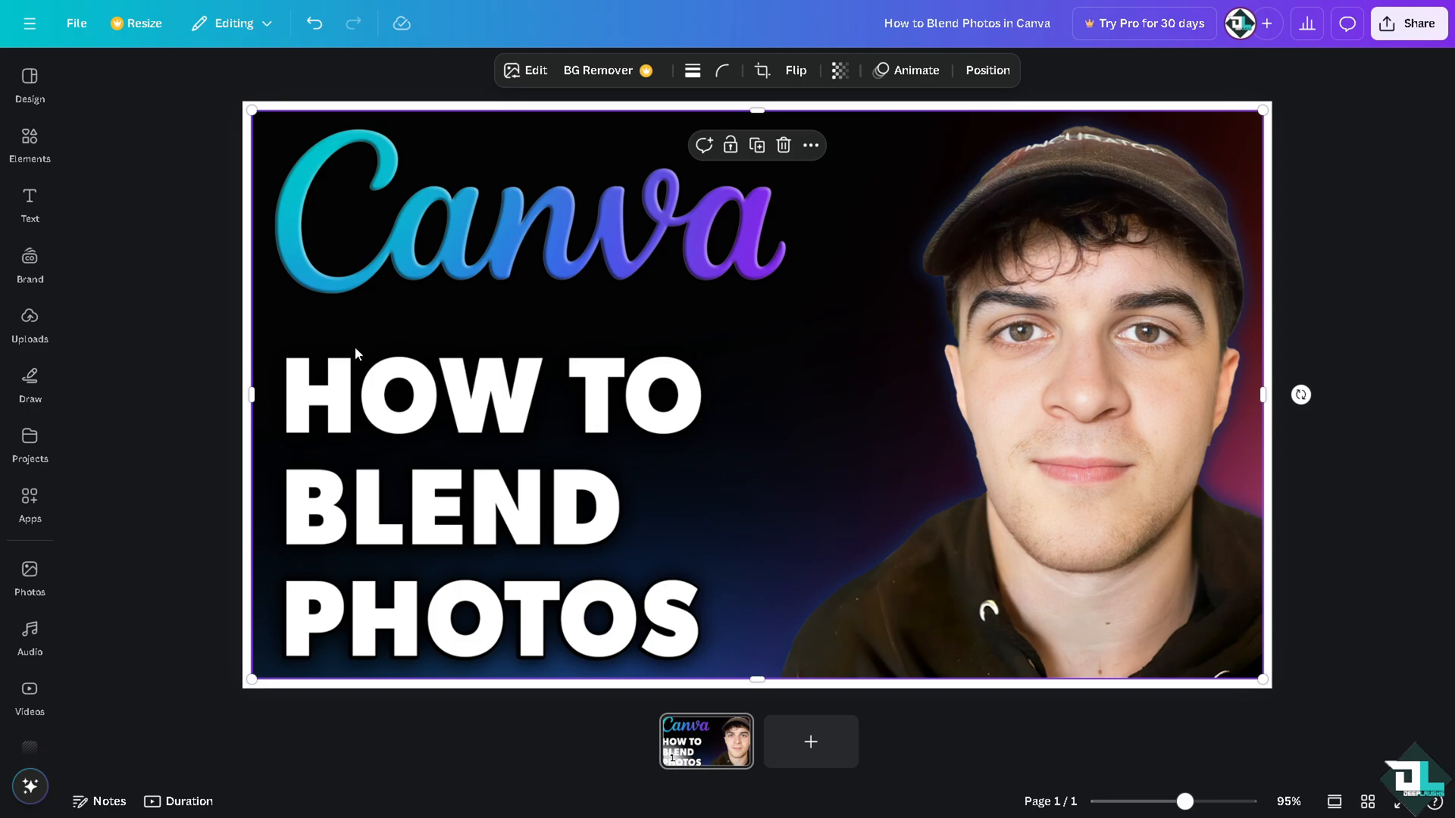
left_click(30, 319)
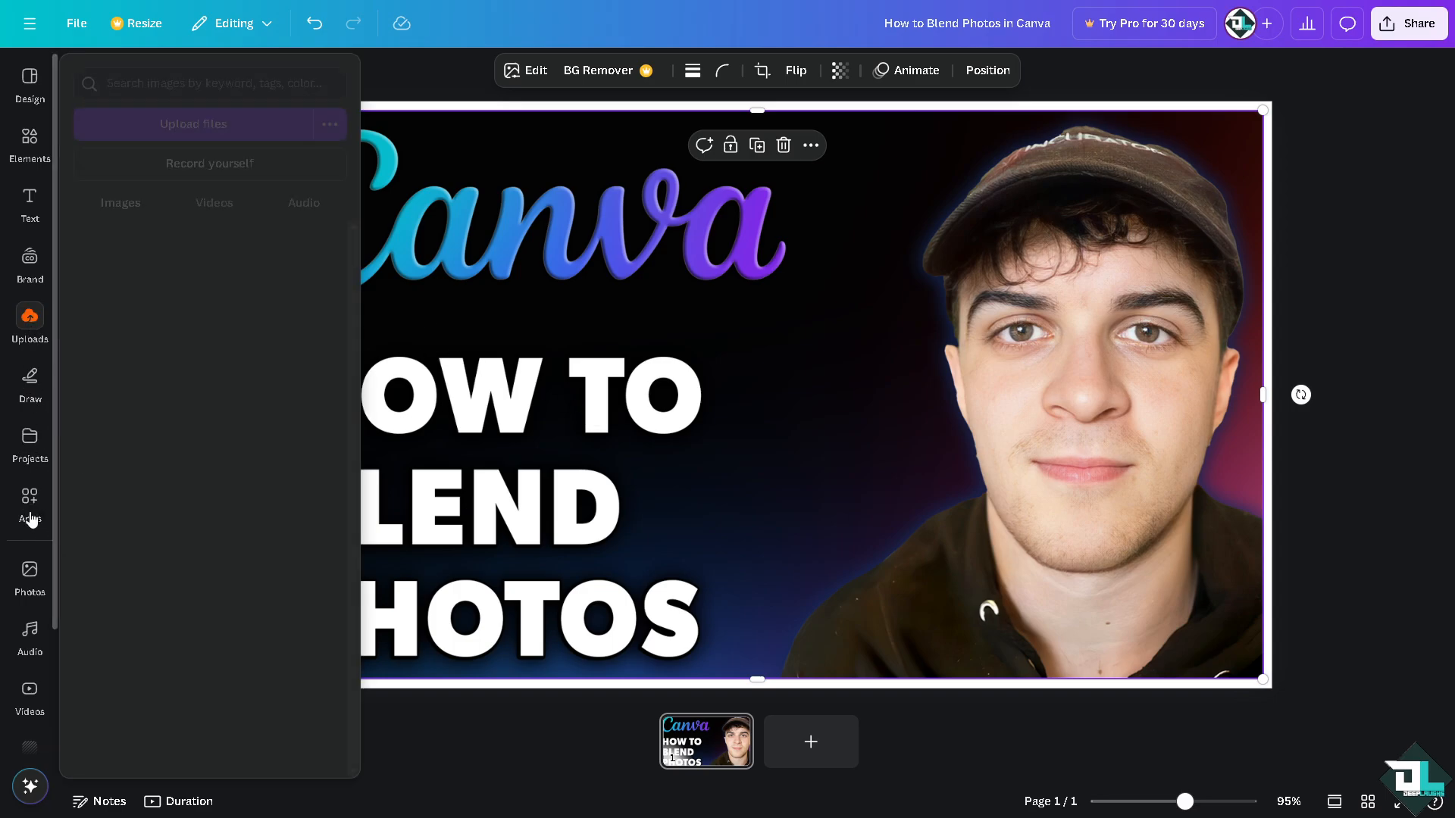
left_click(28, 572)
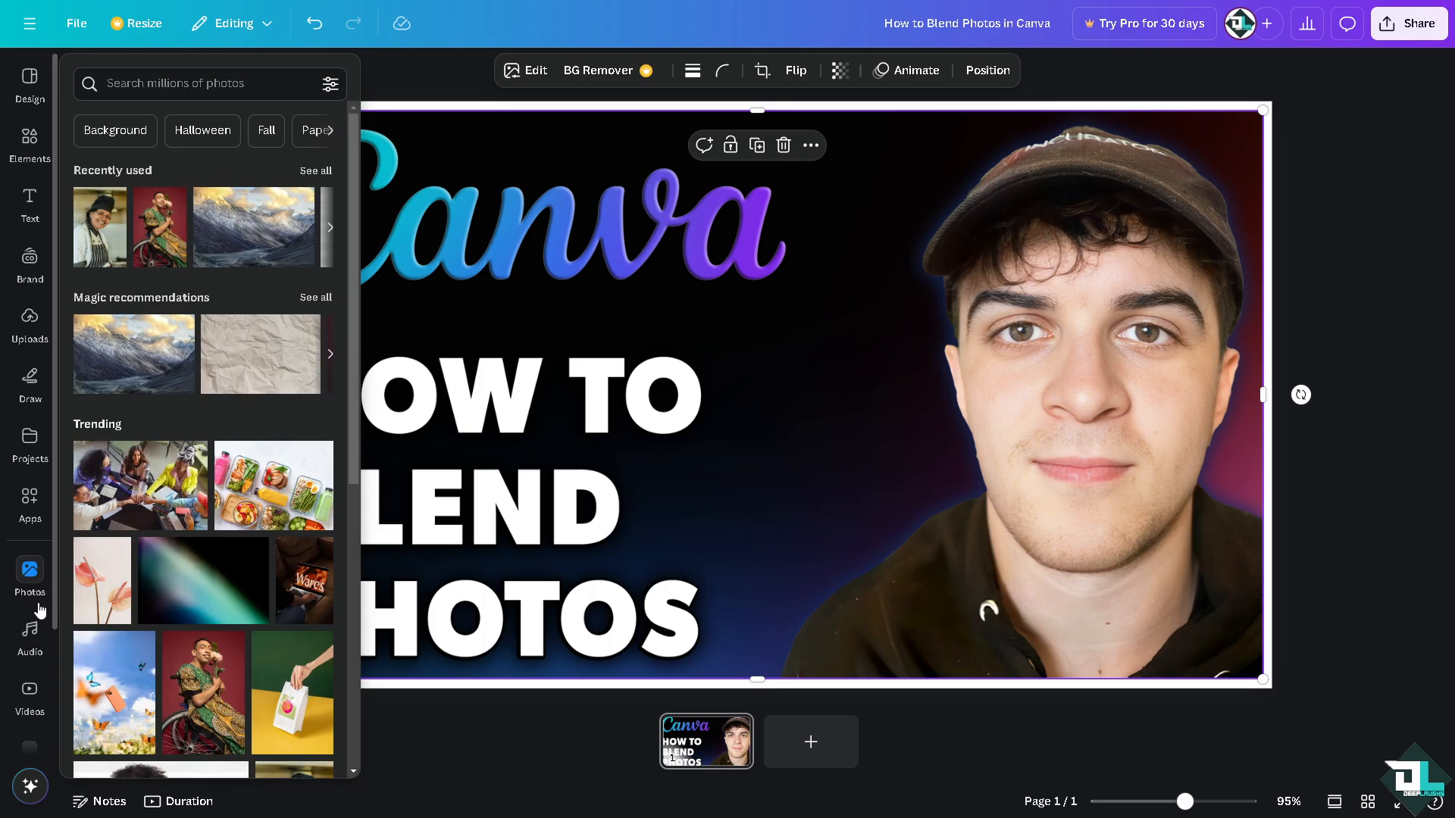
left_click(30, 689)
scroll(25, 577, "down", 1)
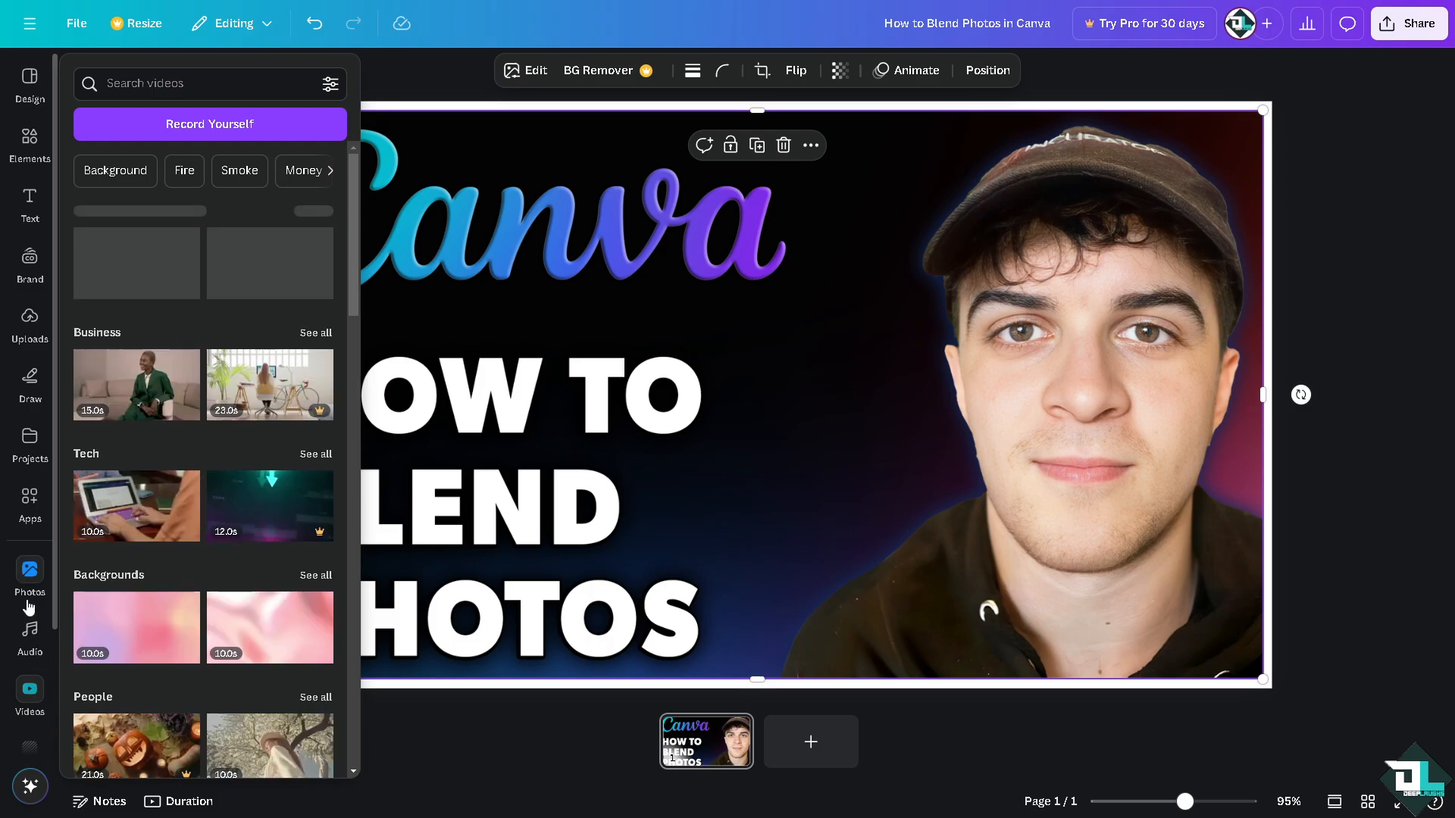
scroll(24, 569, "down", 1)
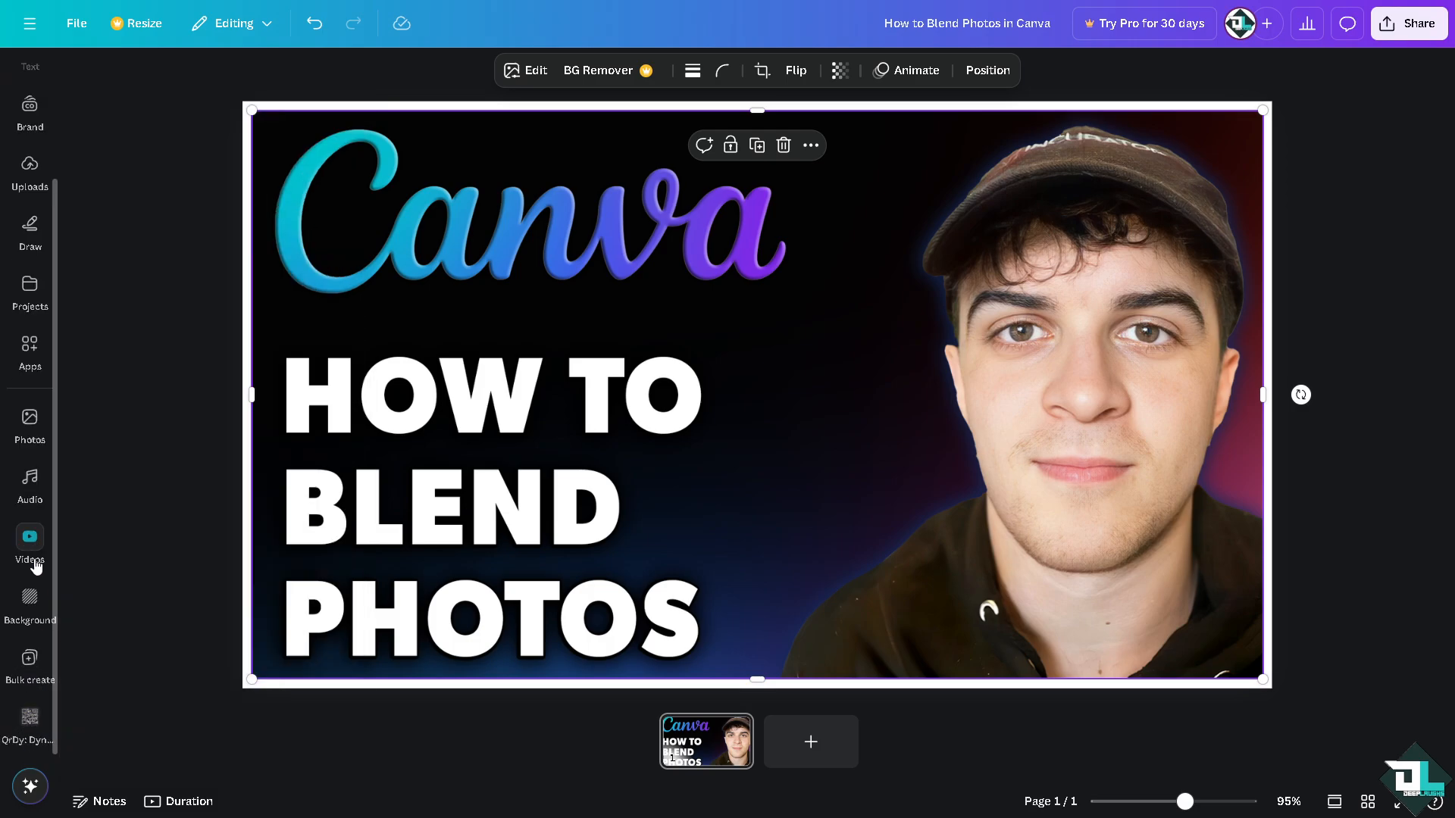
Remove the Photos shortcut and reopen the Photos library from the apps listed under More from Canva
left_click(31, 434)
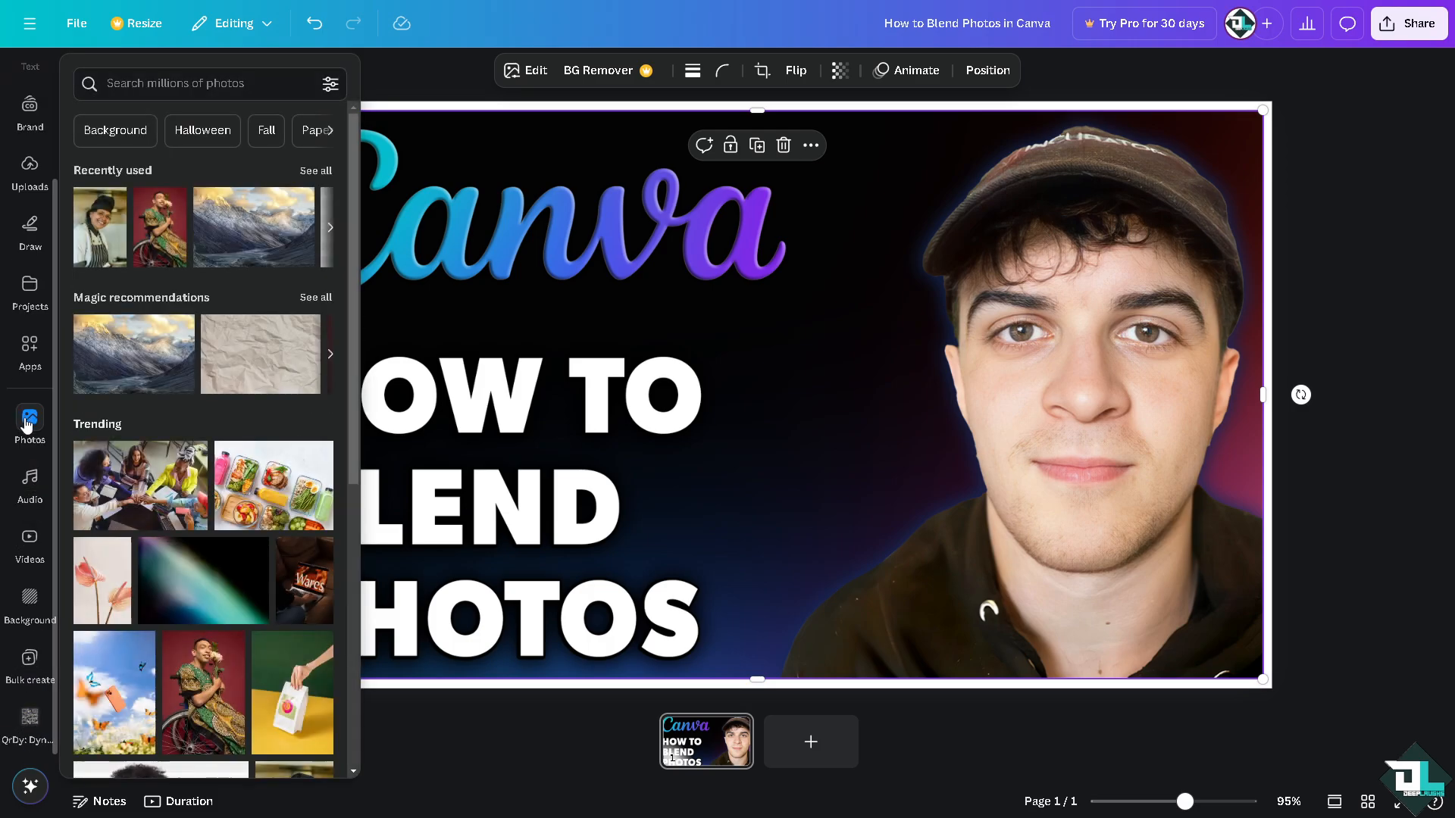
left_click(29, 345)
scroll(184, 617, "down", 4)
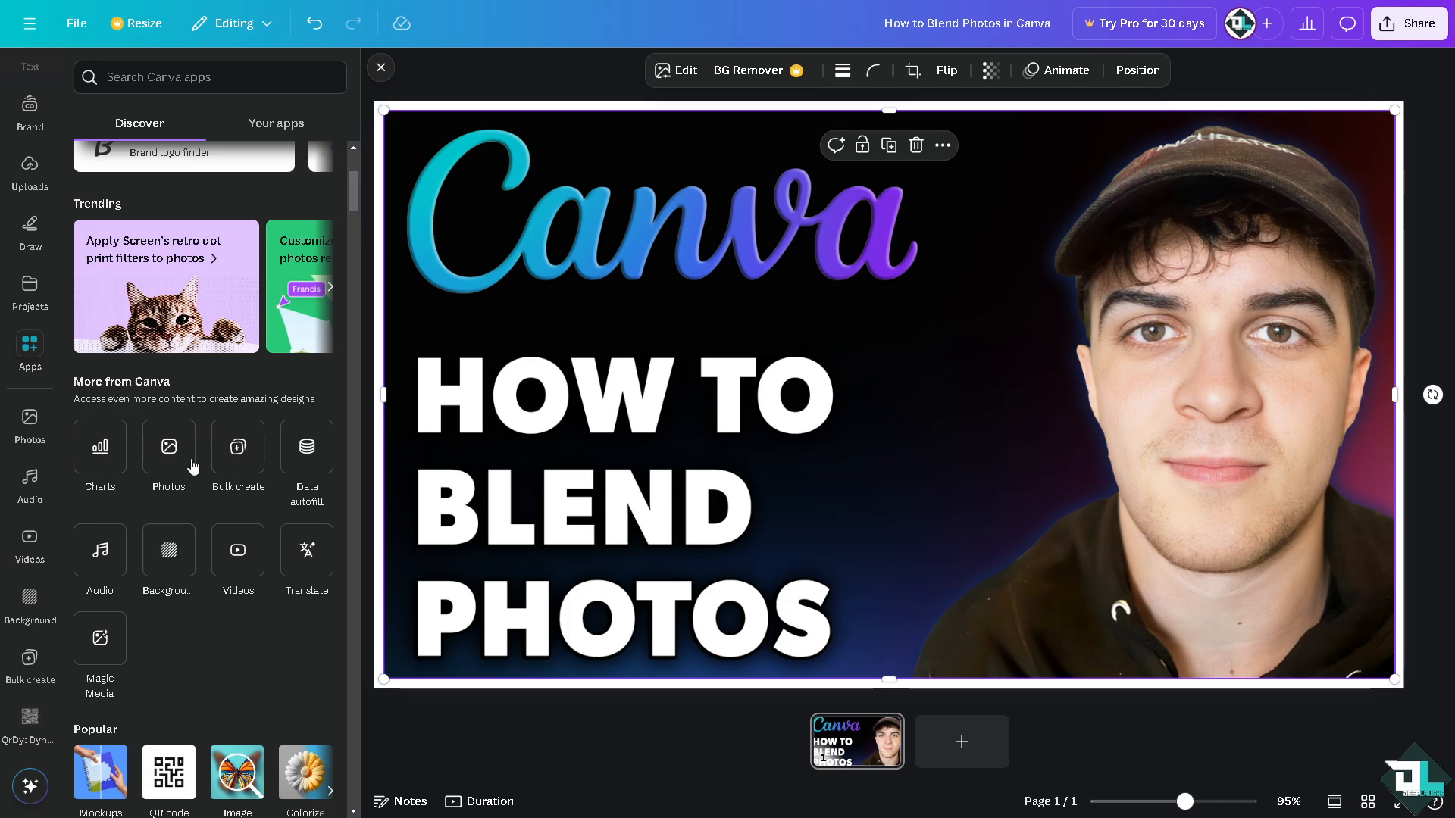
left_click(172, 444)
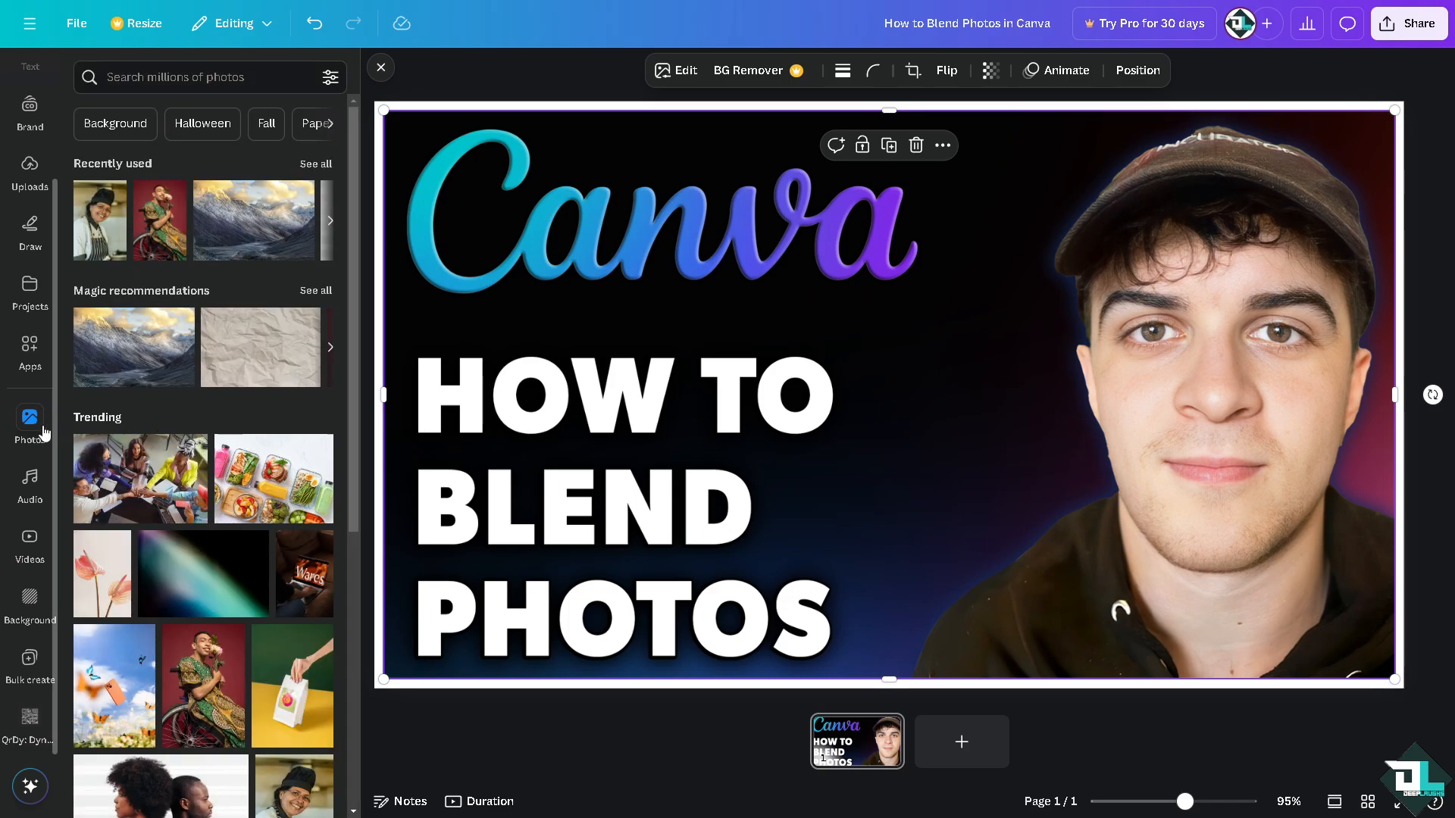
left_click(16, 405)
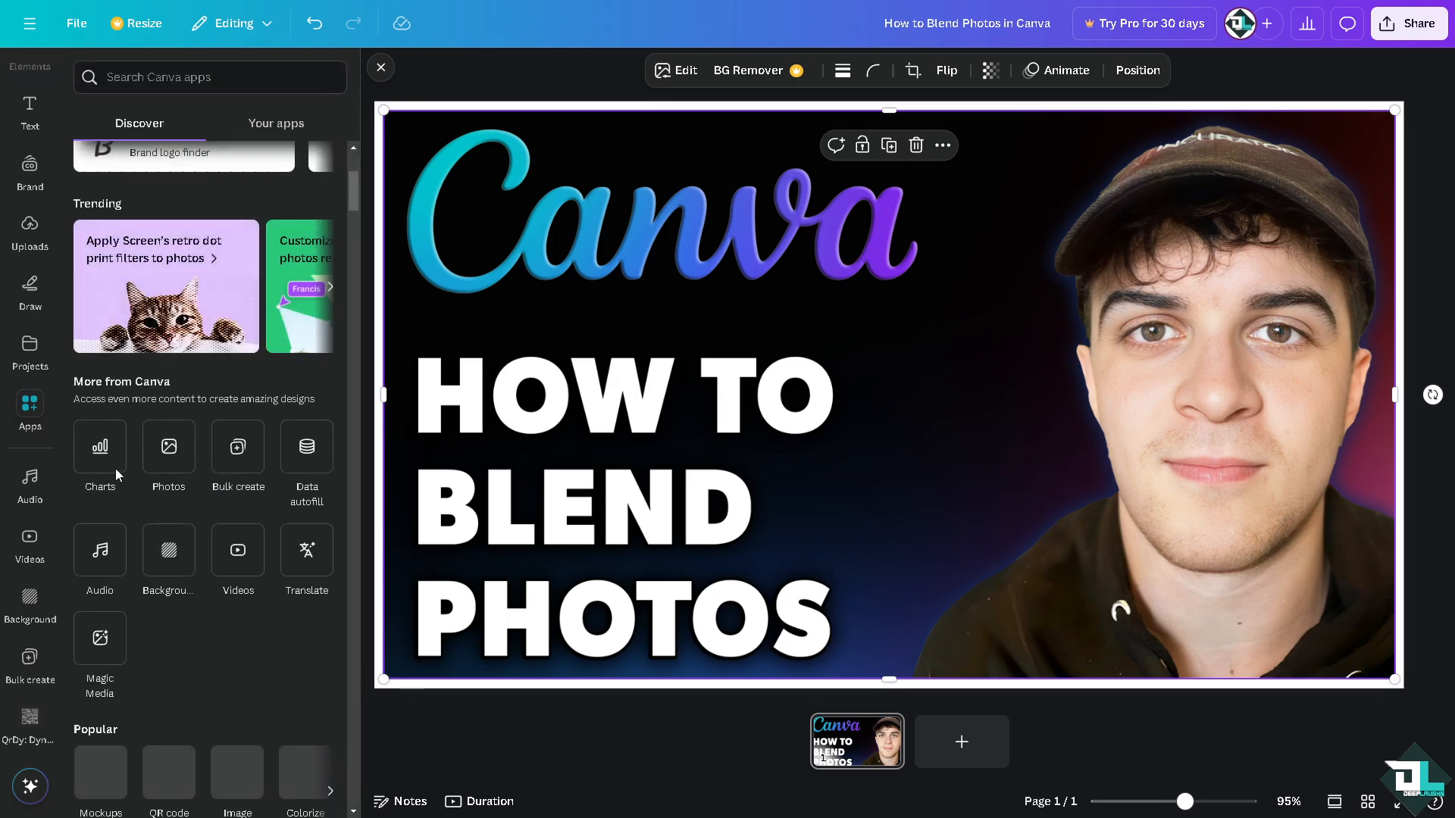
left_click(170, 448)
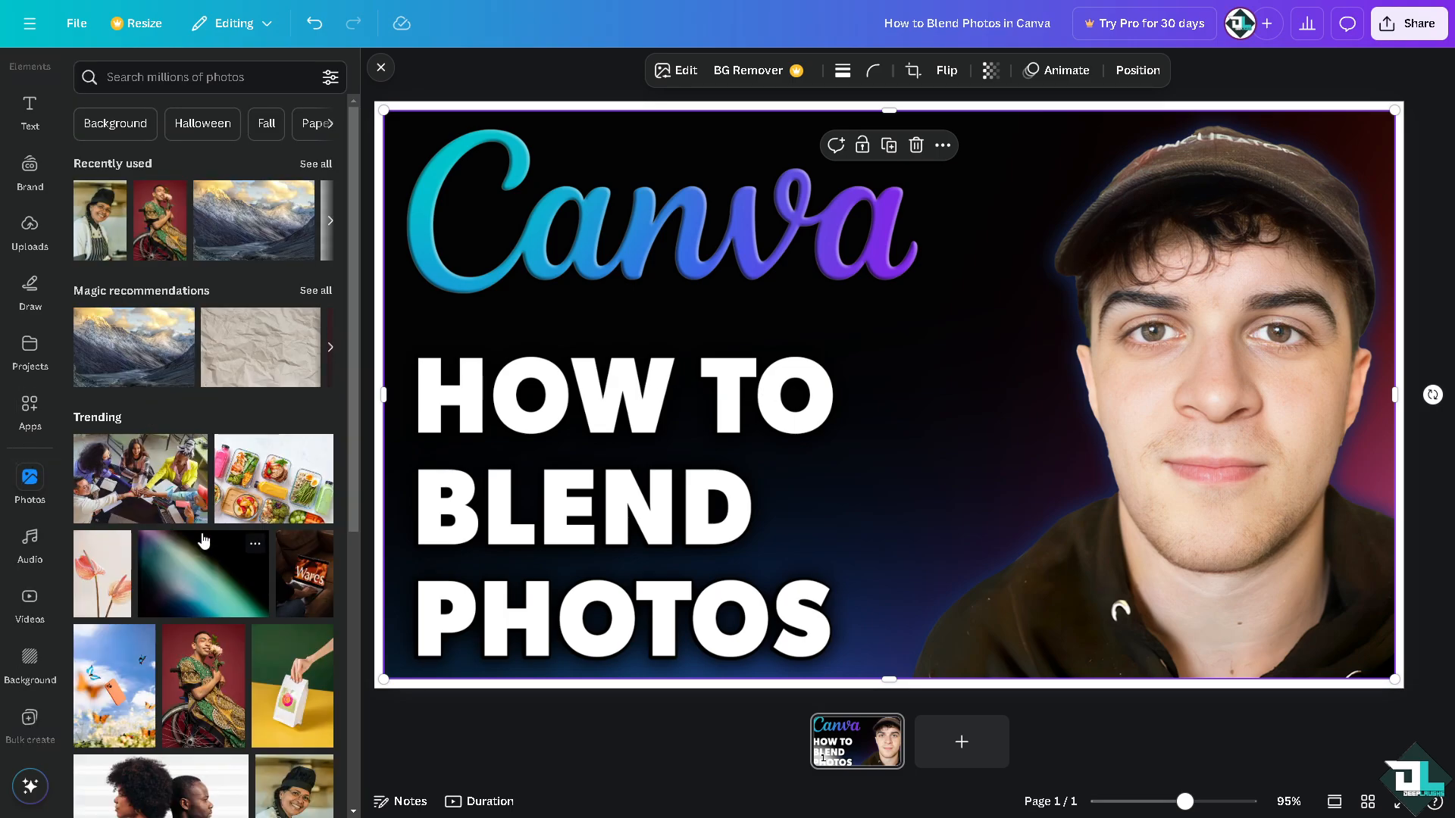
Try the photo of the woman with confetti over the thumbnail's title area, resize it slightly and delete it
scroll(203, 540, "down", 4)
scroll(203, 540, "down", 4)
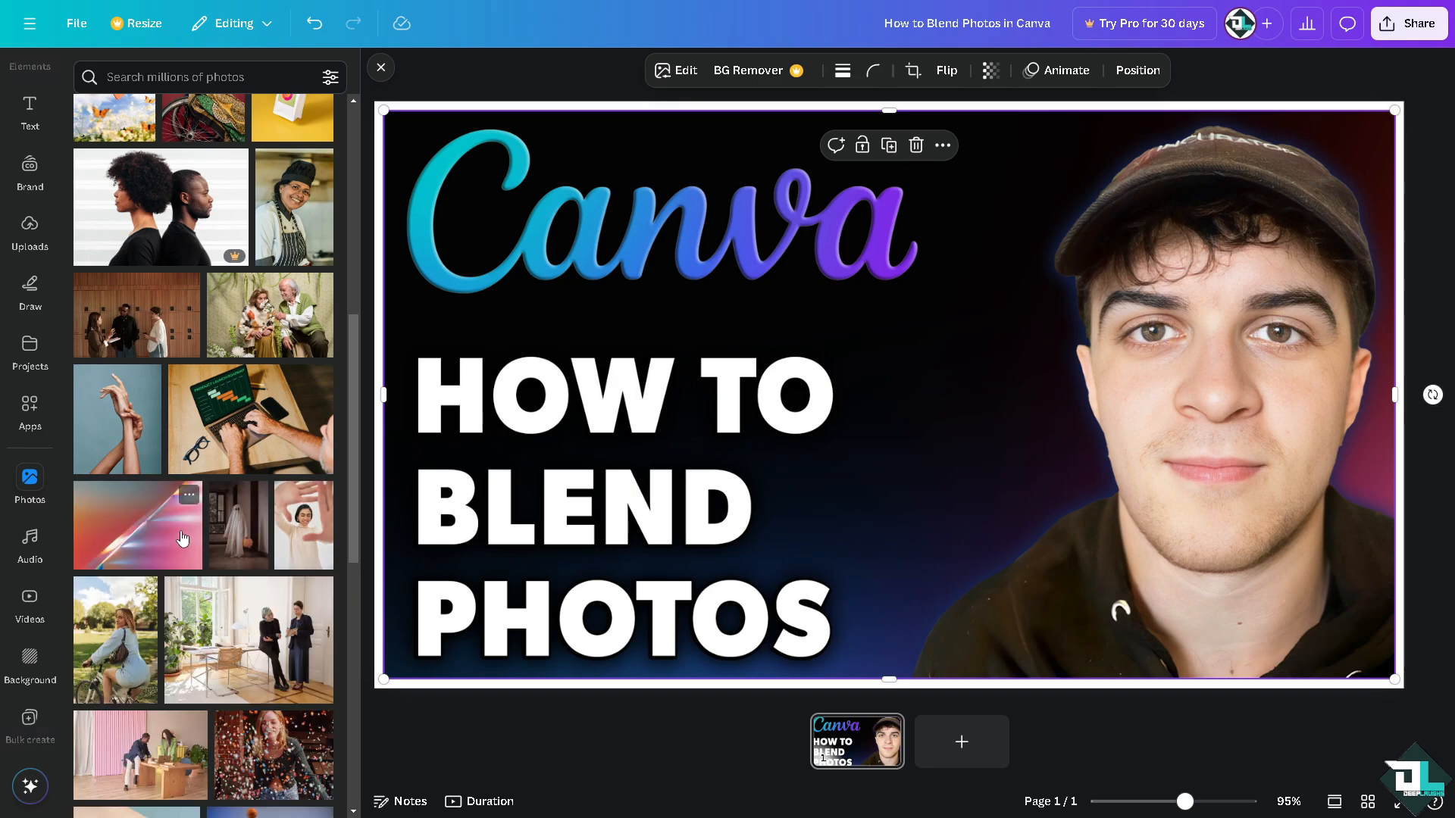
scroll(159, 529, "down", 4)
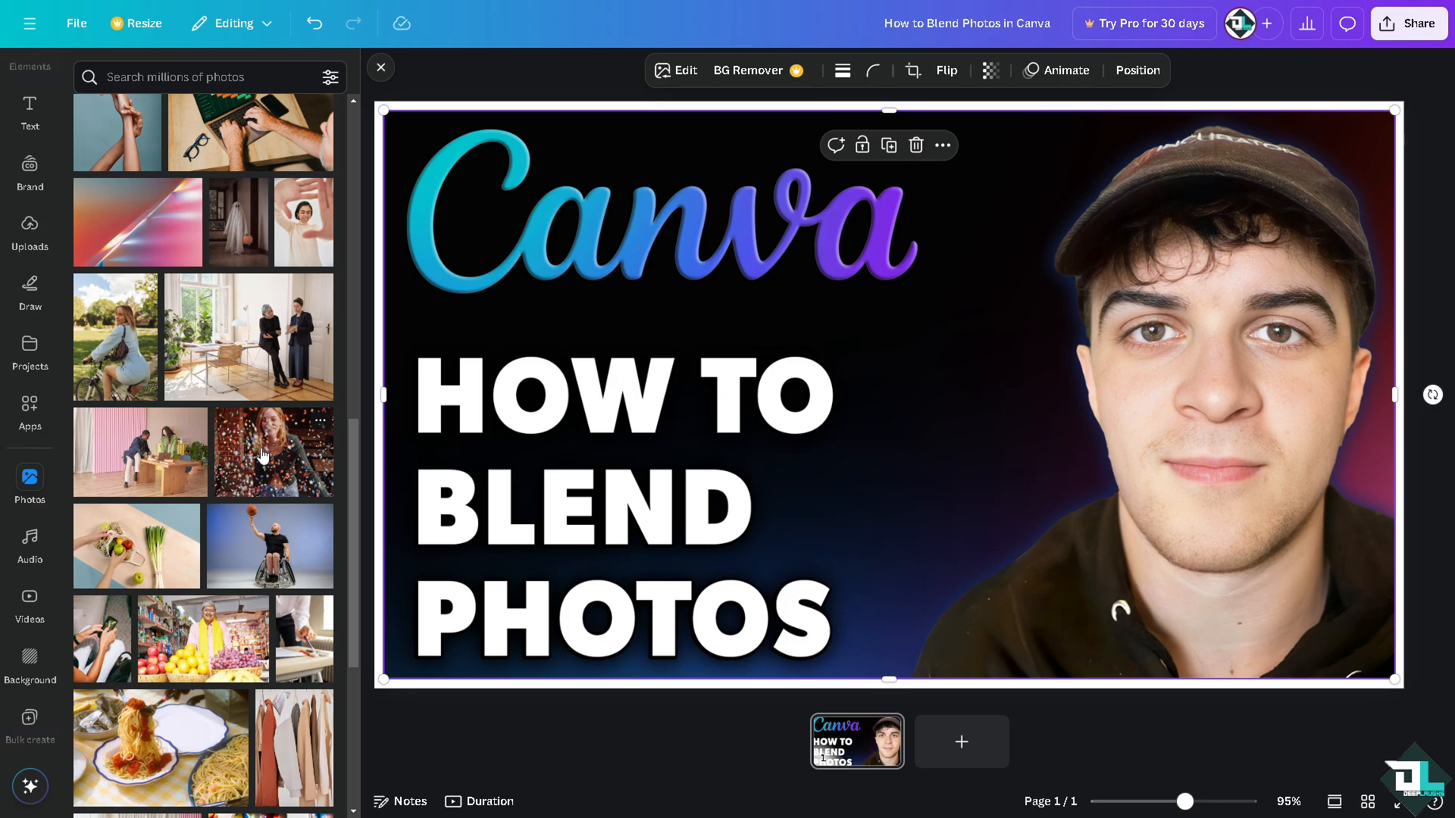
left_click(274, 452)
left_click_drag(960, 352, 759, 298)
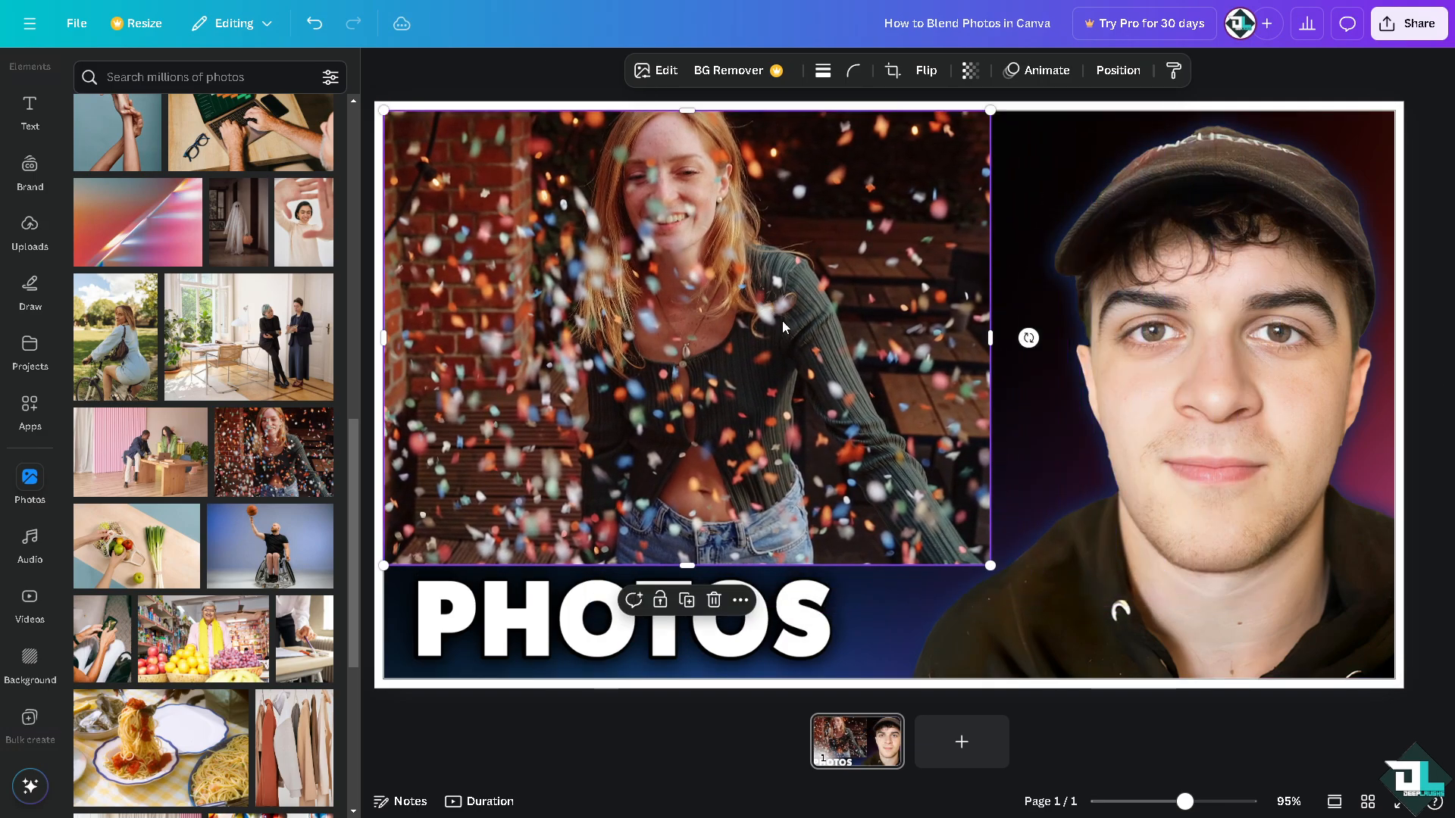
left_click_drag(987, 567, 924, 612)
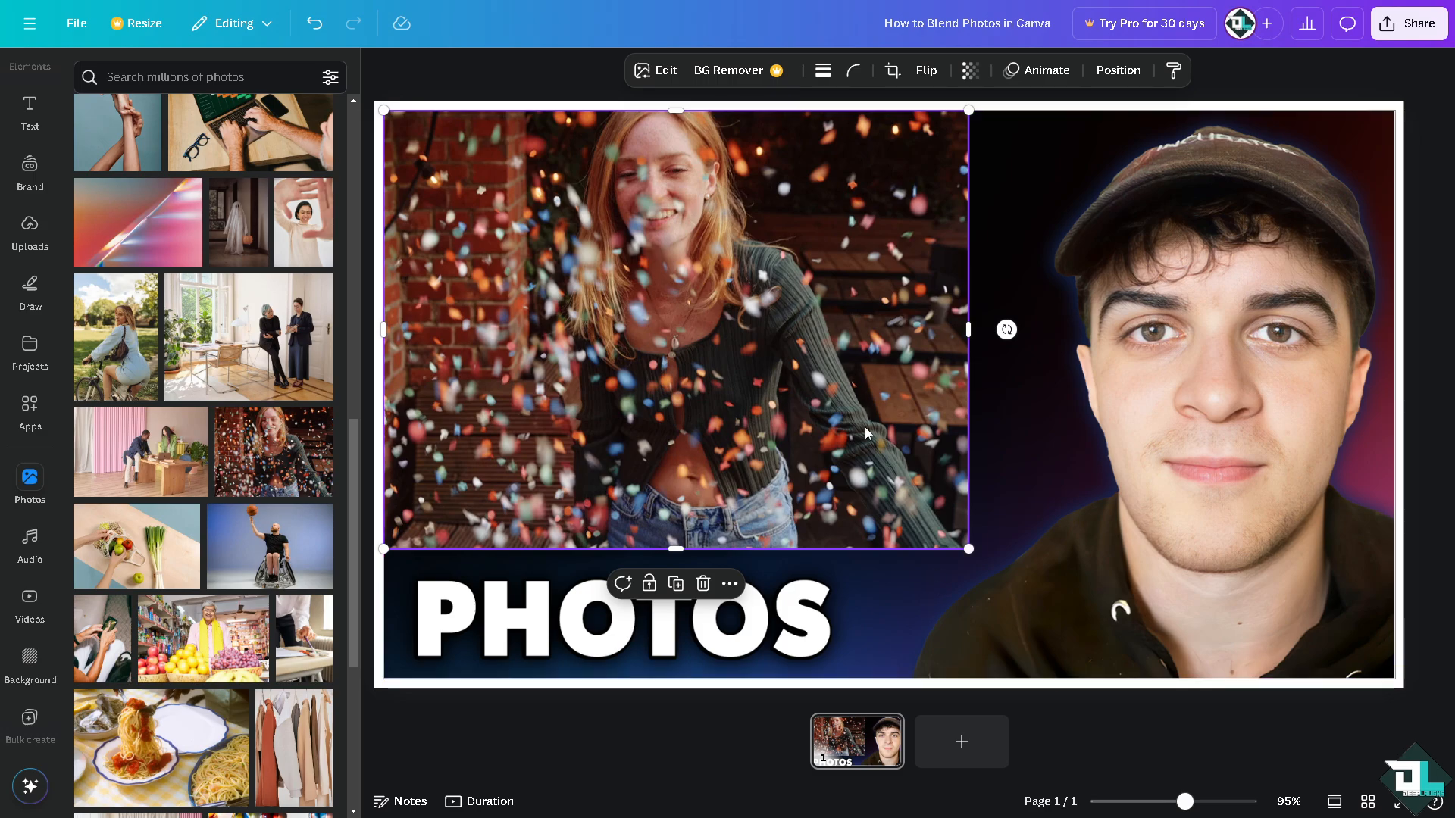
key("Delete")
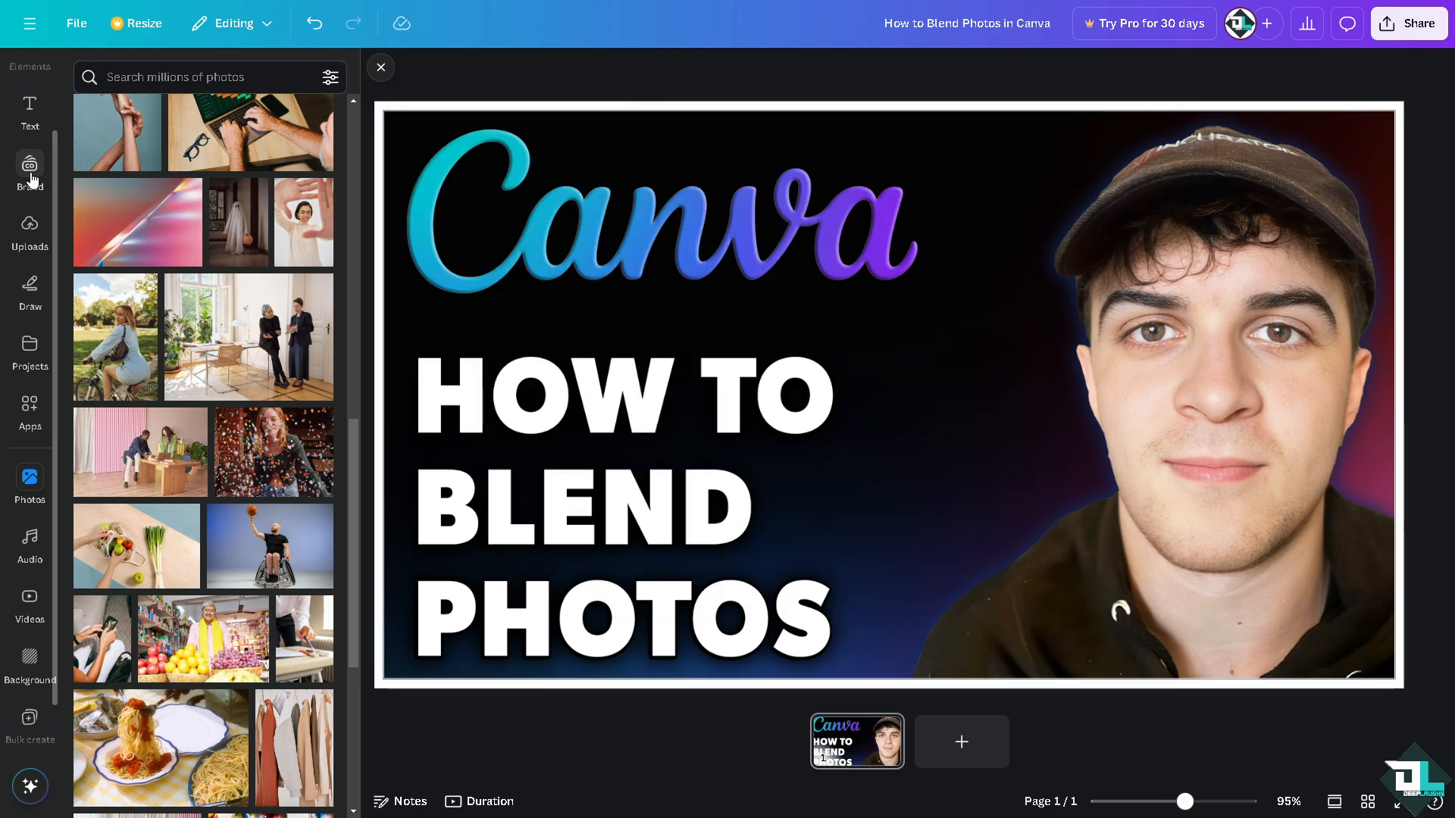
Search the elements for "Gradient" and narrow the results to graphics with the Gradient shape suggestion
scroll(30, 178, "up", 2)
left_click(30, 138)
left_click(154, 77)
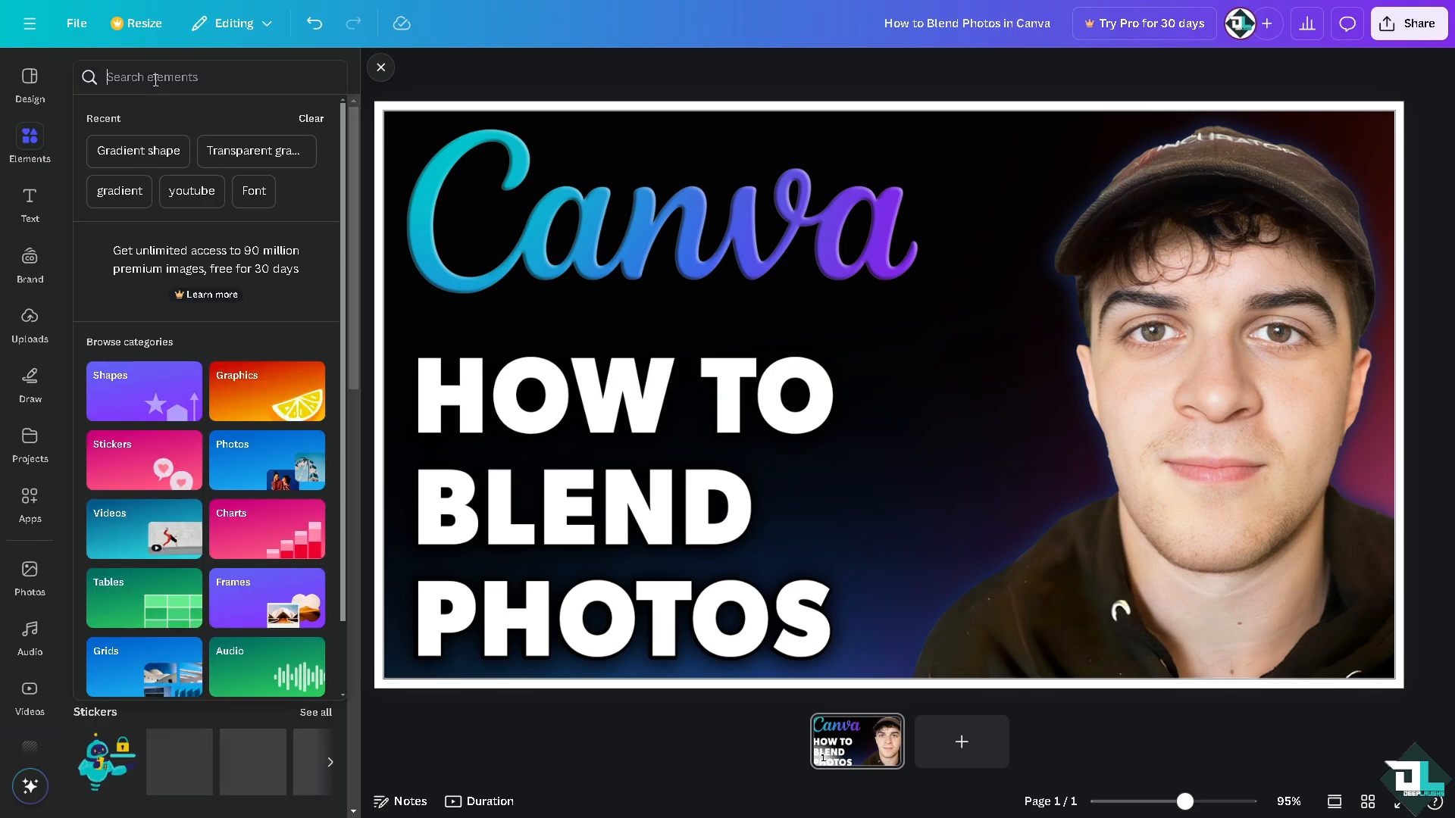
type("Gr")
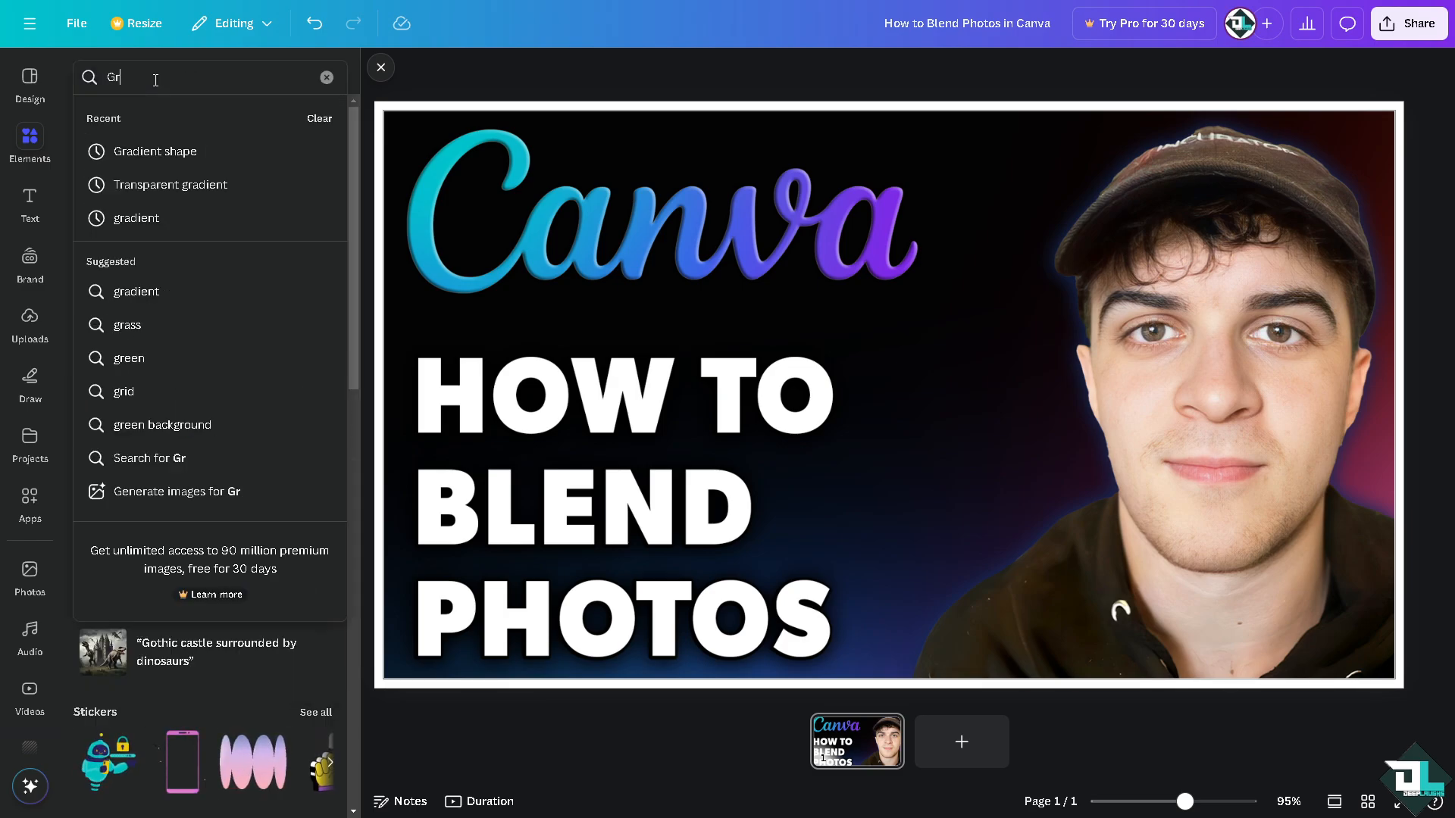
type("adient")
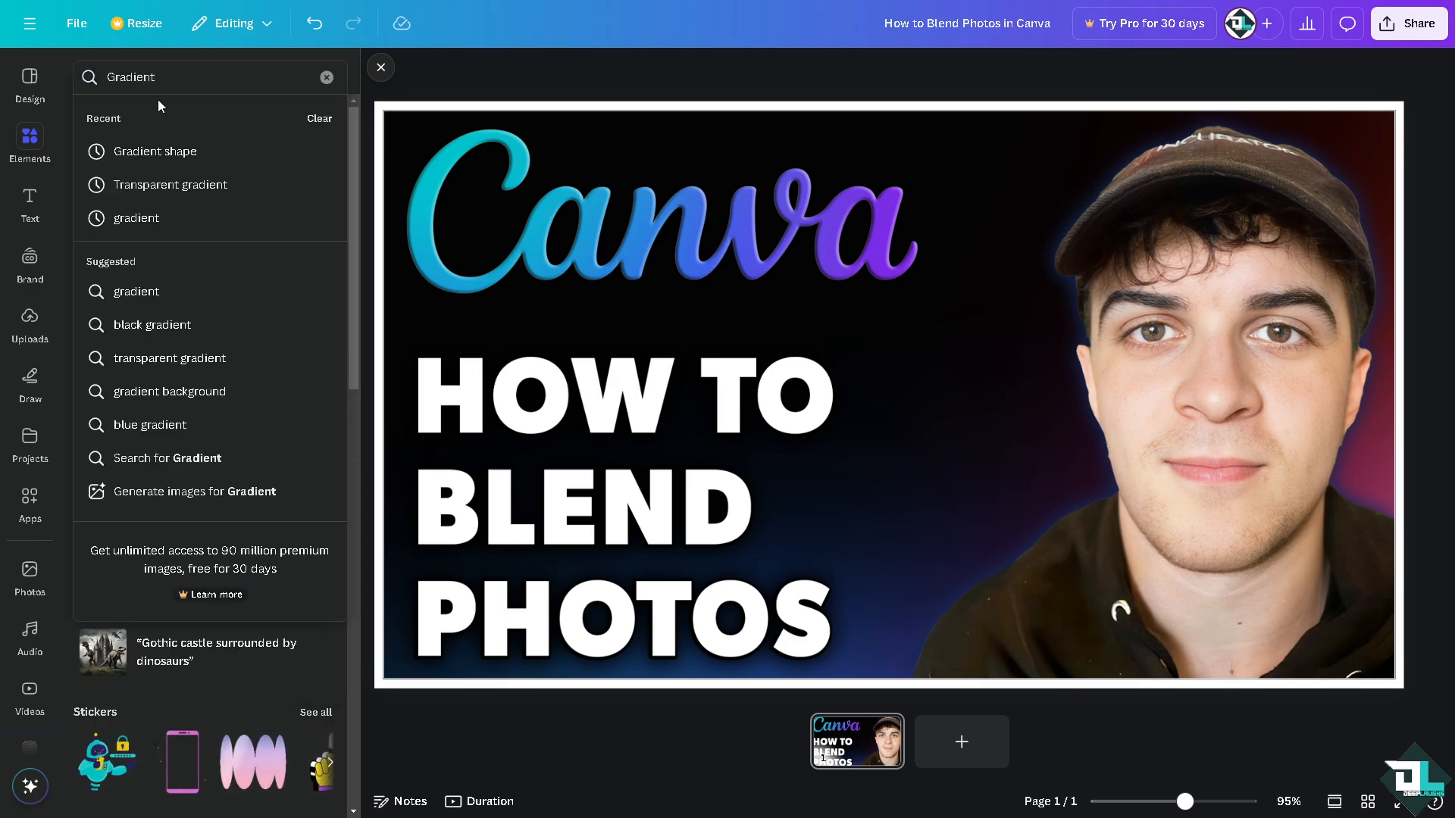
key("Return")
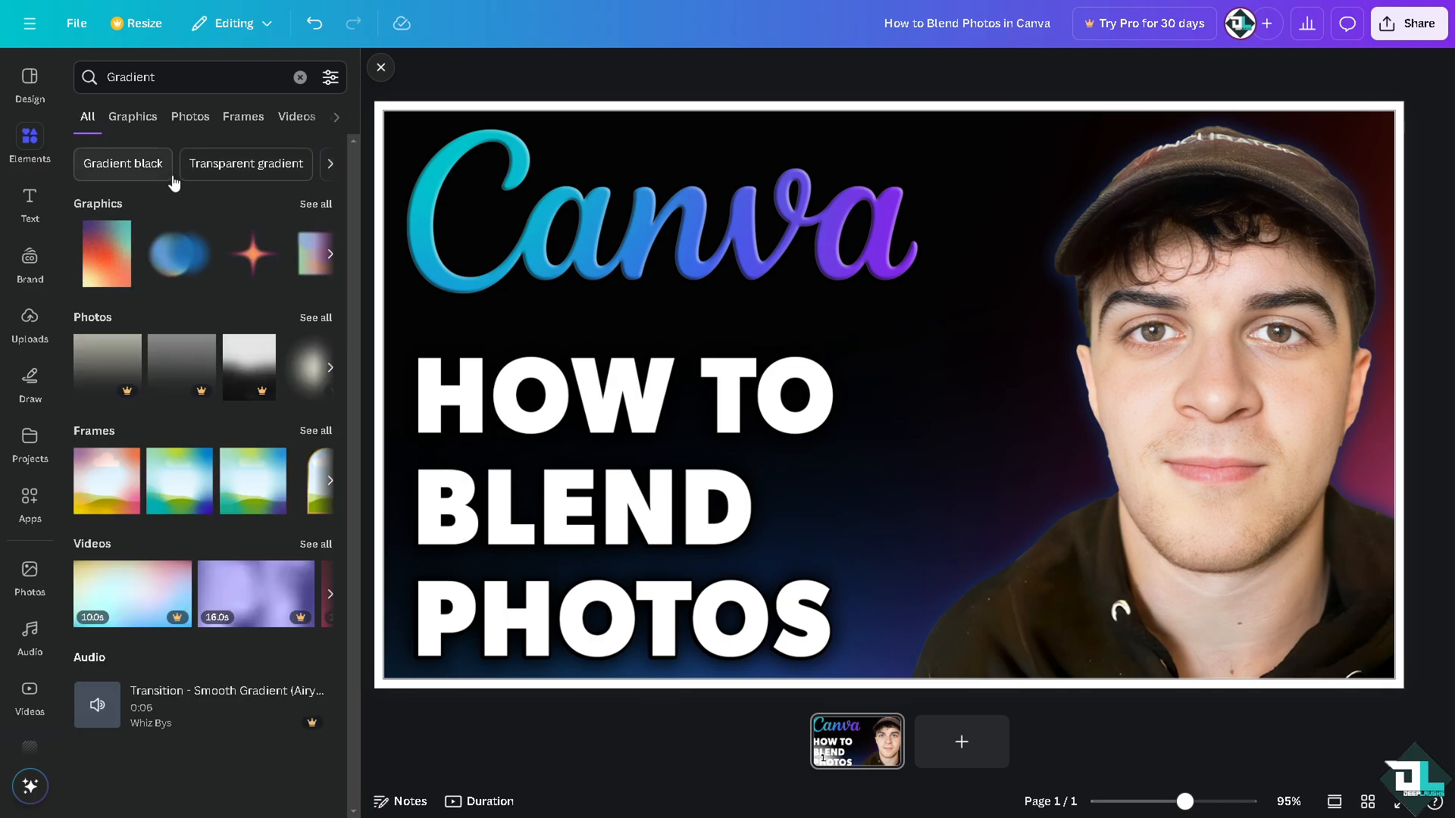
left_click(136, 124)
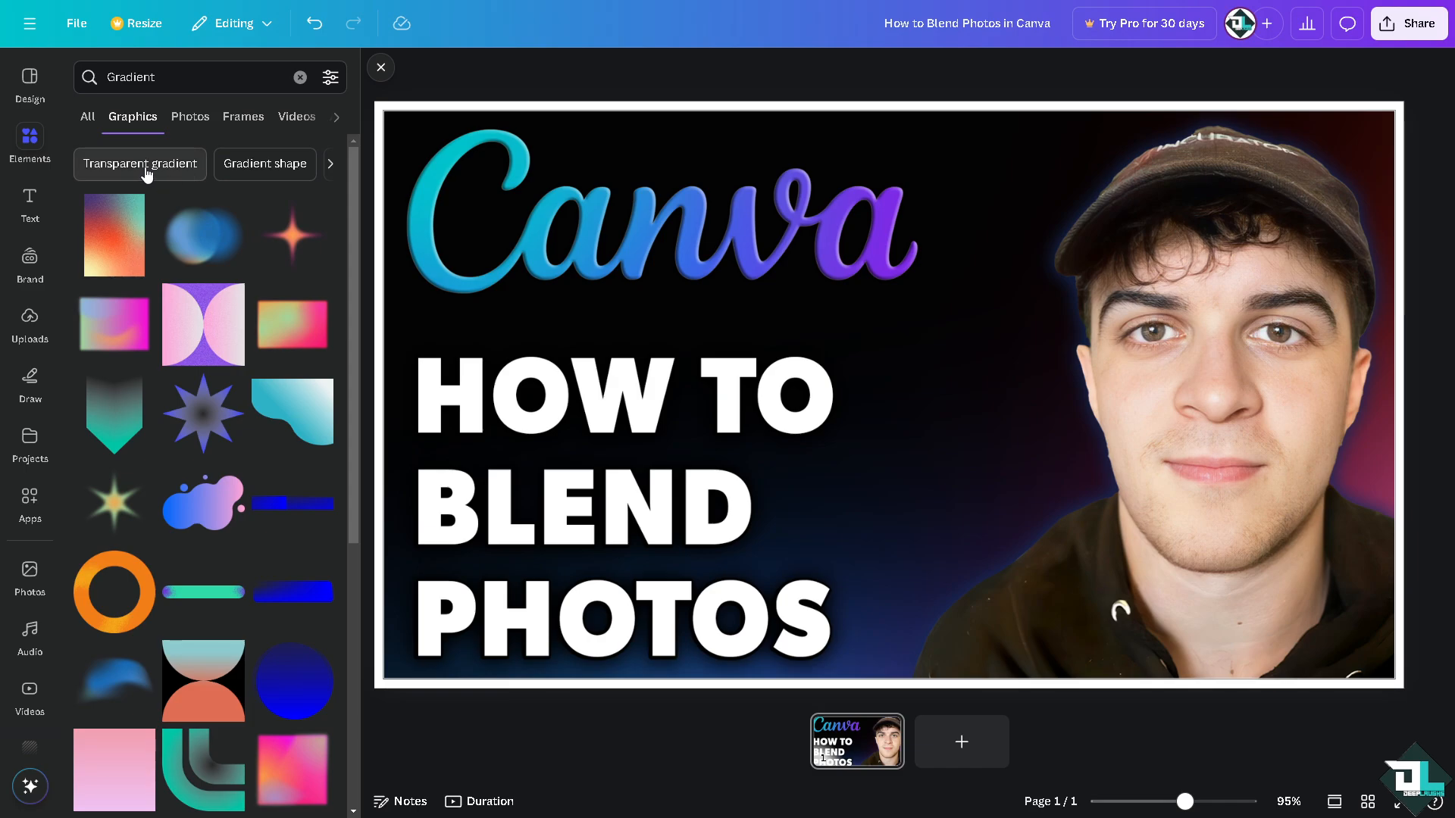
left_click(262, 175)
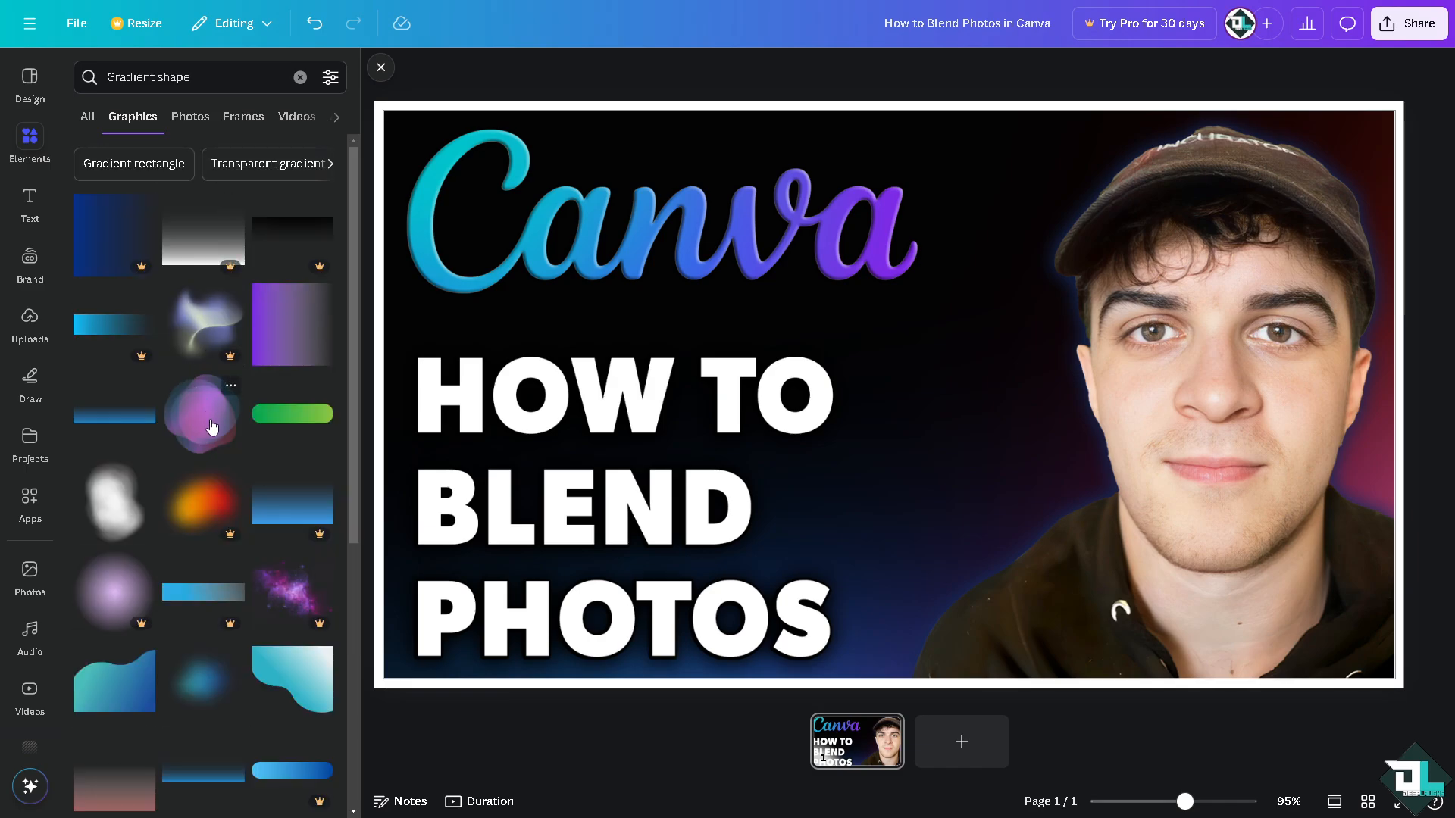
Add the blurred orange and pink gradient shape and enlarge it to cover the title side of the thumbnail
scroll(225, 443, "down", 2)
scroll(154, 530, "down", 1)
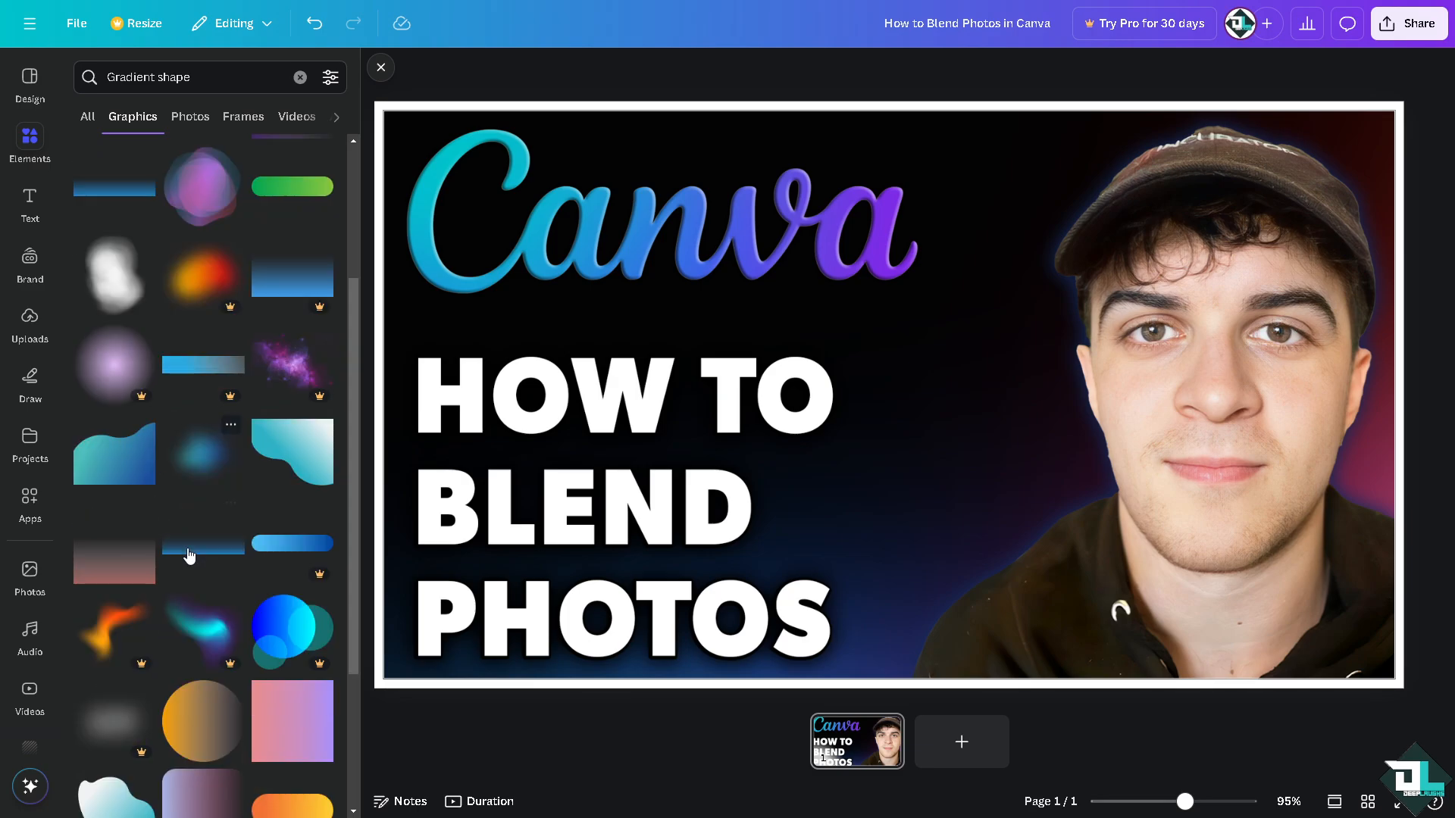
scroll(157, 639, "down", 3)
scroll(157, 641, "down", 5)
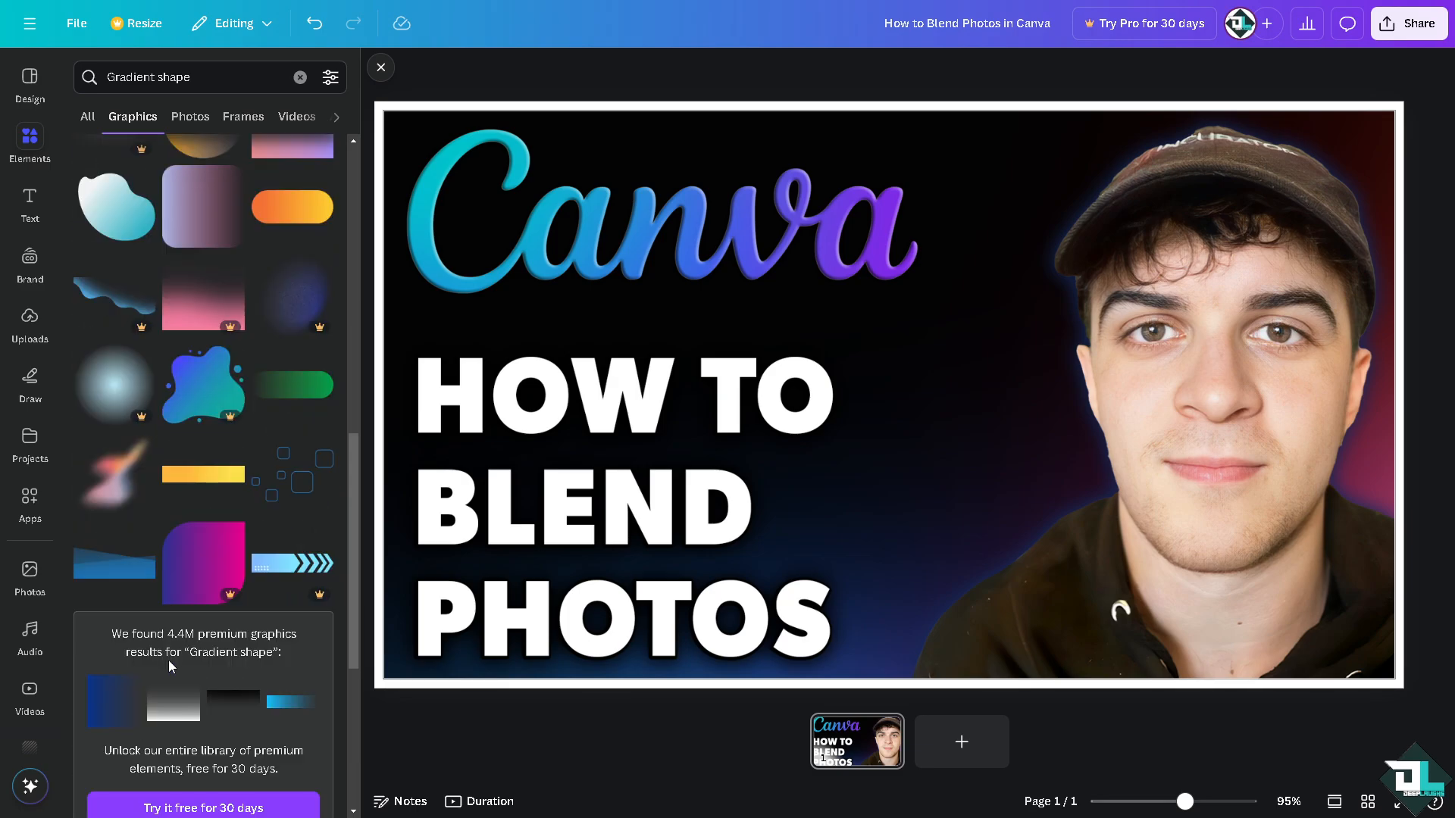
left_click(113, 478)
left_click_drag(953, 330, 984, 358)
left_click_drag(1142, 197, 1007, 328)
left_click_drag(1004, 615, 998, 719)
left_click_drag(817, 452, 746, 420)
left_click_drag(928, 686, 1096, 817)
left_click_drag(868, 600, 770, 448)
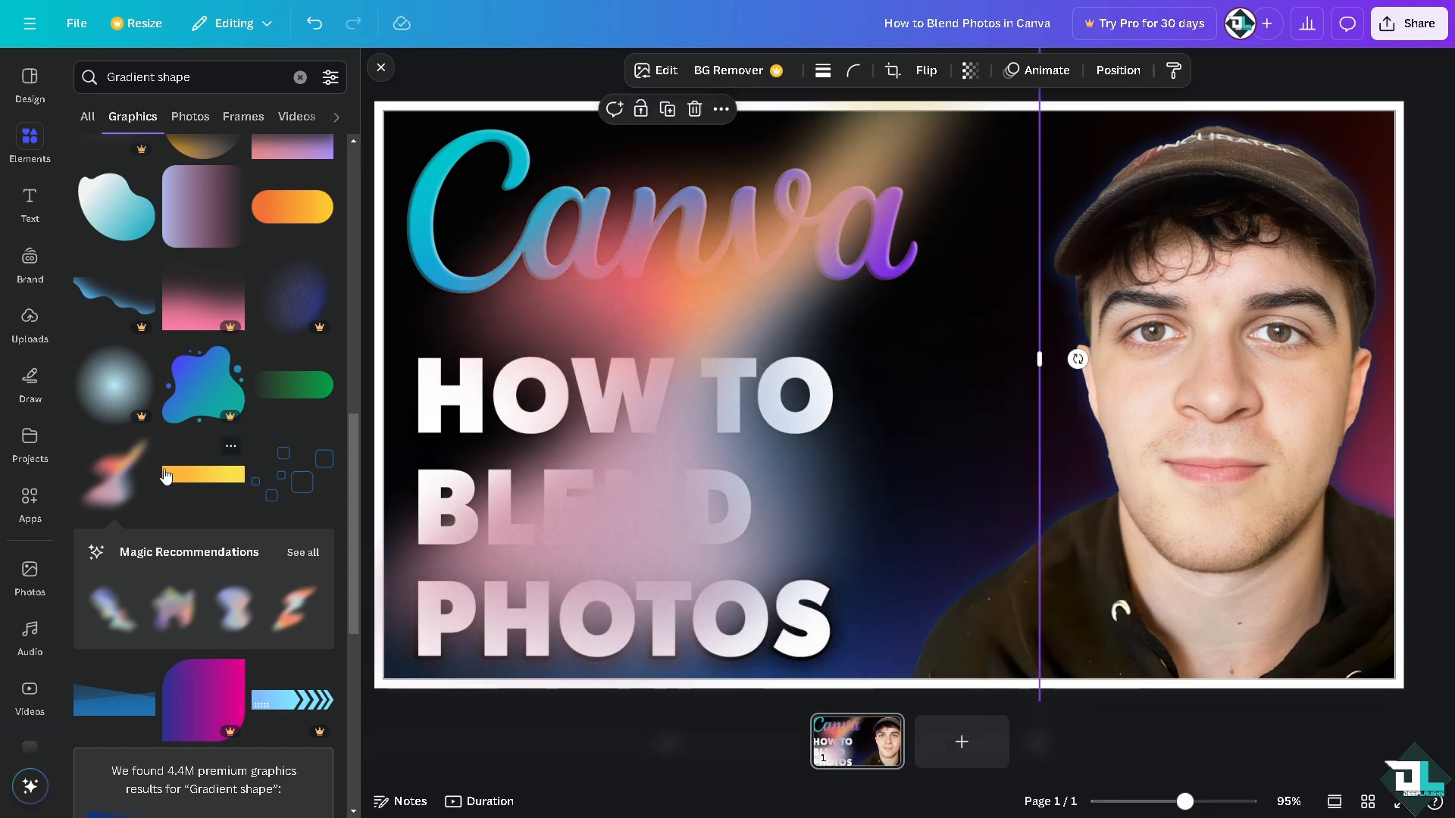
Layer two more blurred gradient shapes from the Magic Recommendations over the Canva logo and title text
scroll(163, 455, "down", 3)
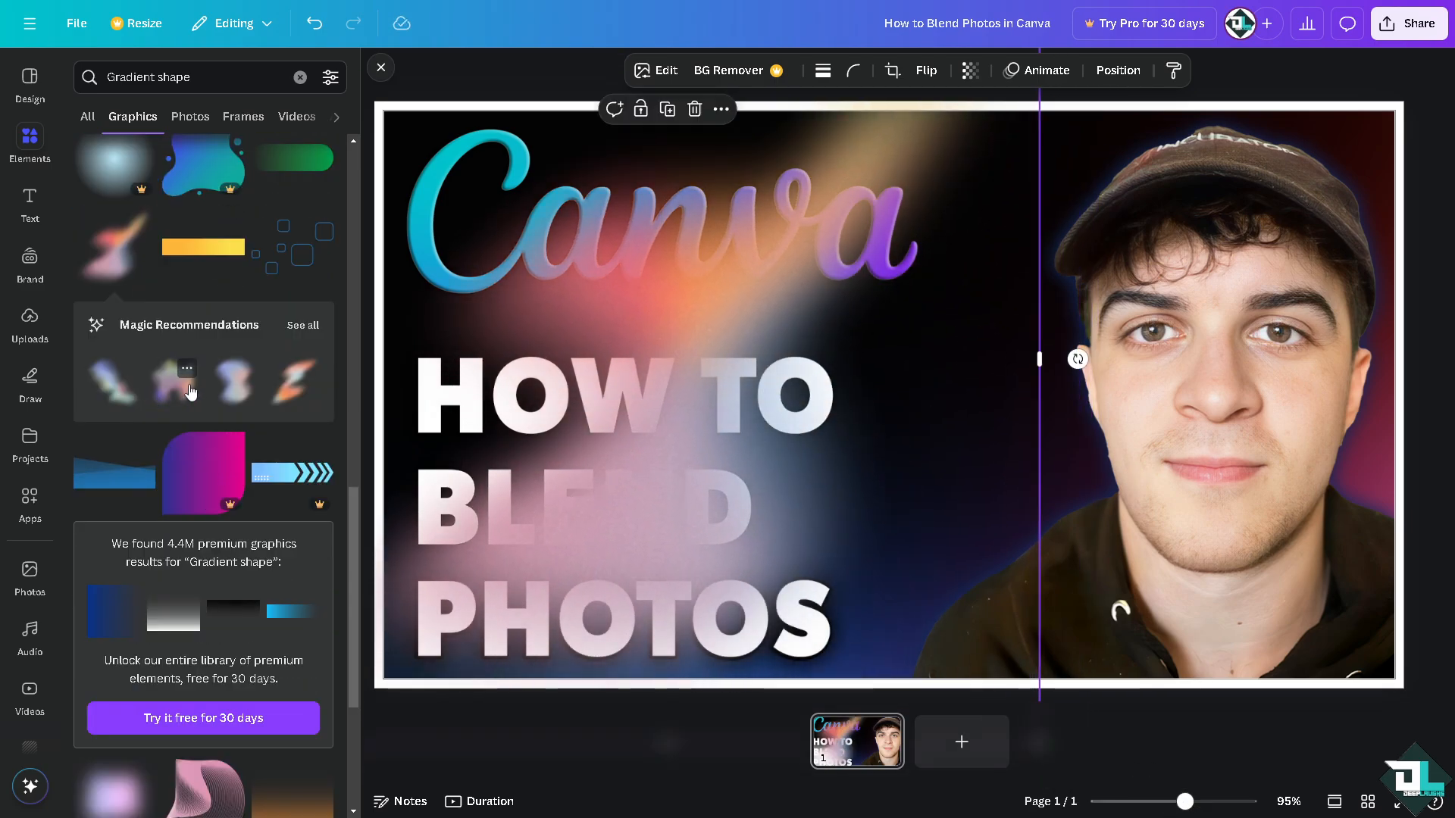
left_click(189, 393)
left_click_drag(832, 375, 485, 219)
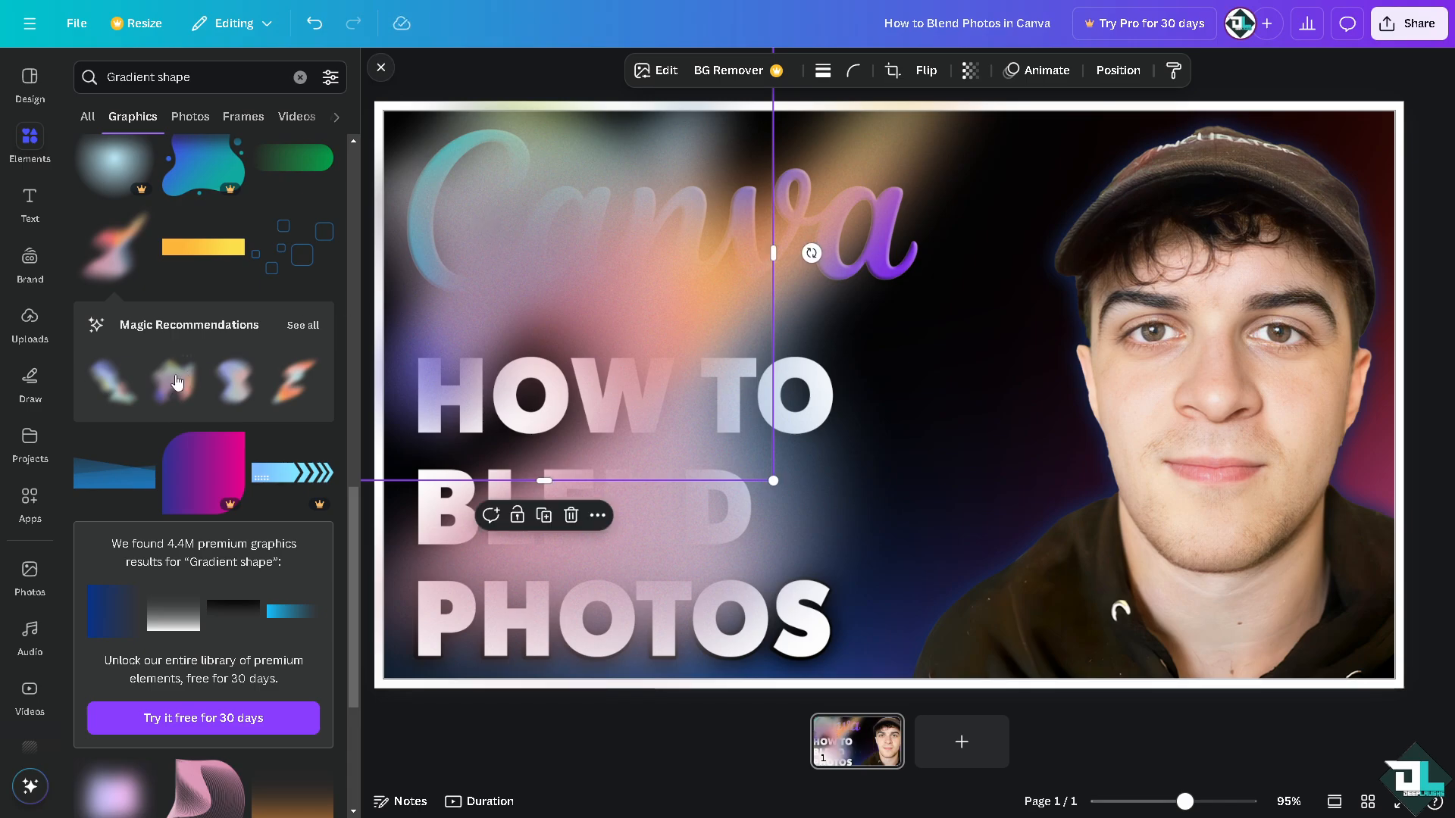
left_click(290, 384)
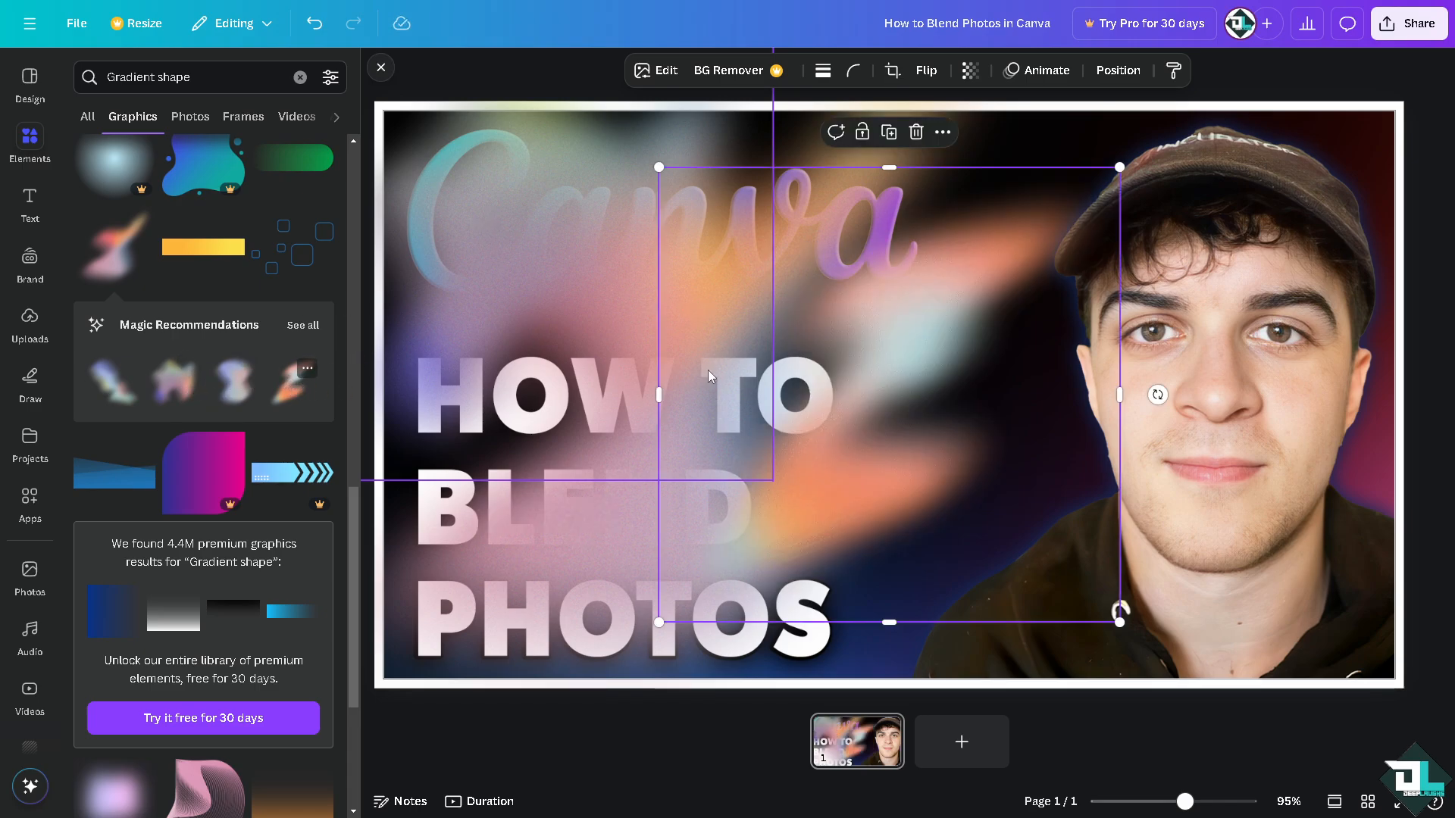
left_click_drag(772, 386, 492, 391)
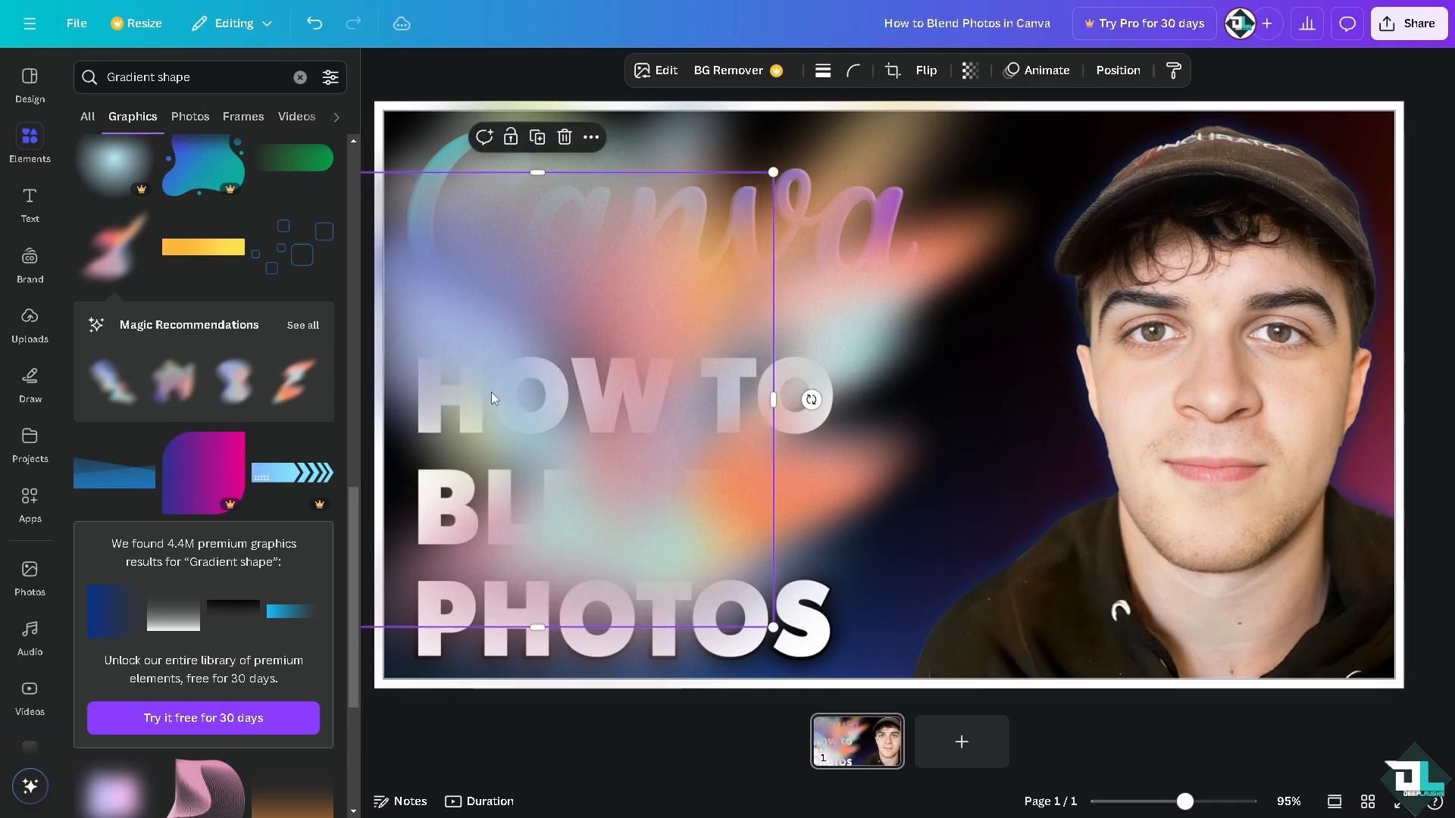
From the full list of Magic Recommendations, add the red-blue C-shaped gradient and the turquoise-blue gradient over the title text
left_click(302, 326)
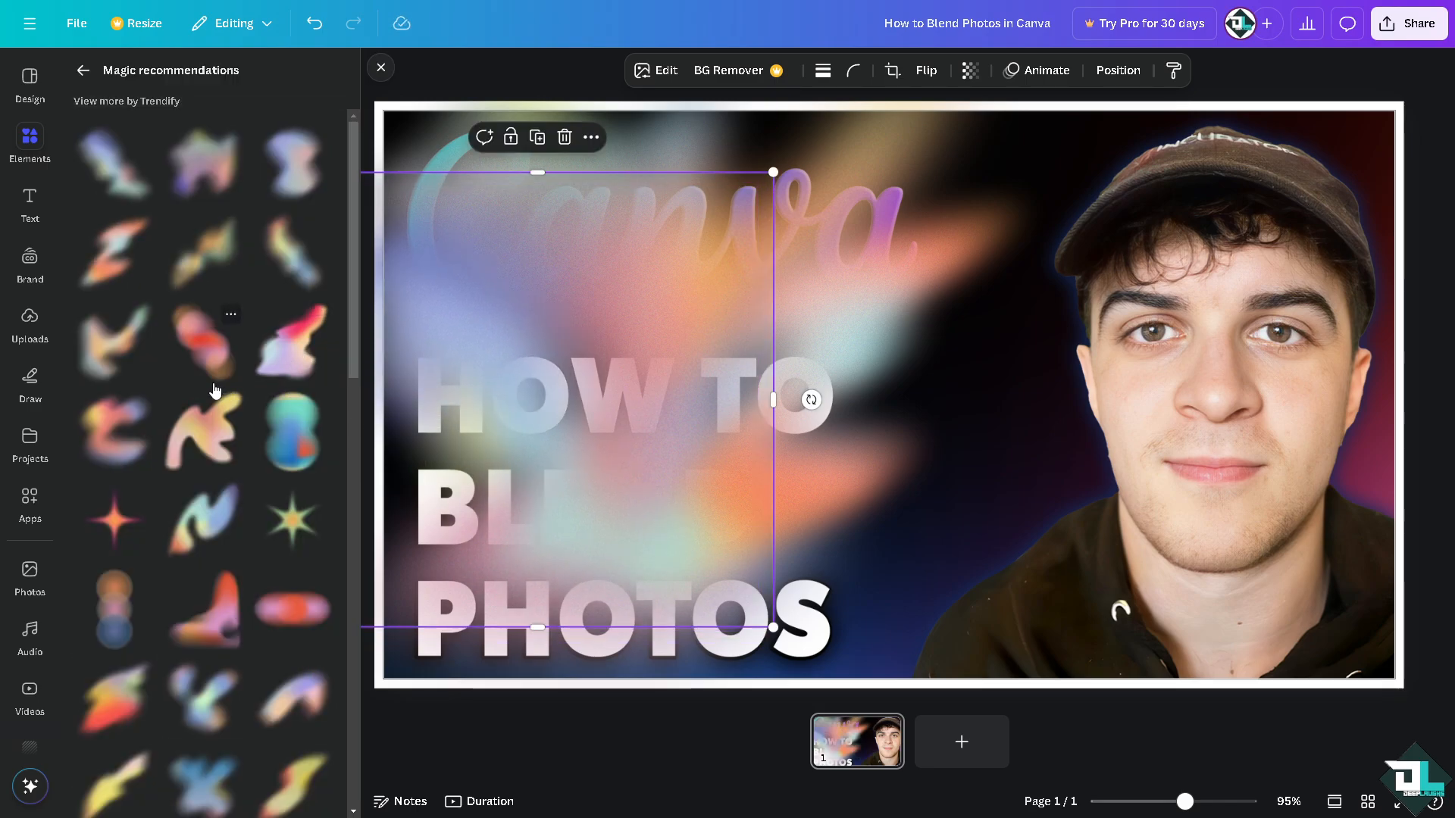
left_click(119, 422)
left_click_drag(811, 406, 406, 474)
left_click(291, 428)
left_click_drag(852, 453, 726, 506)
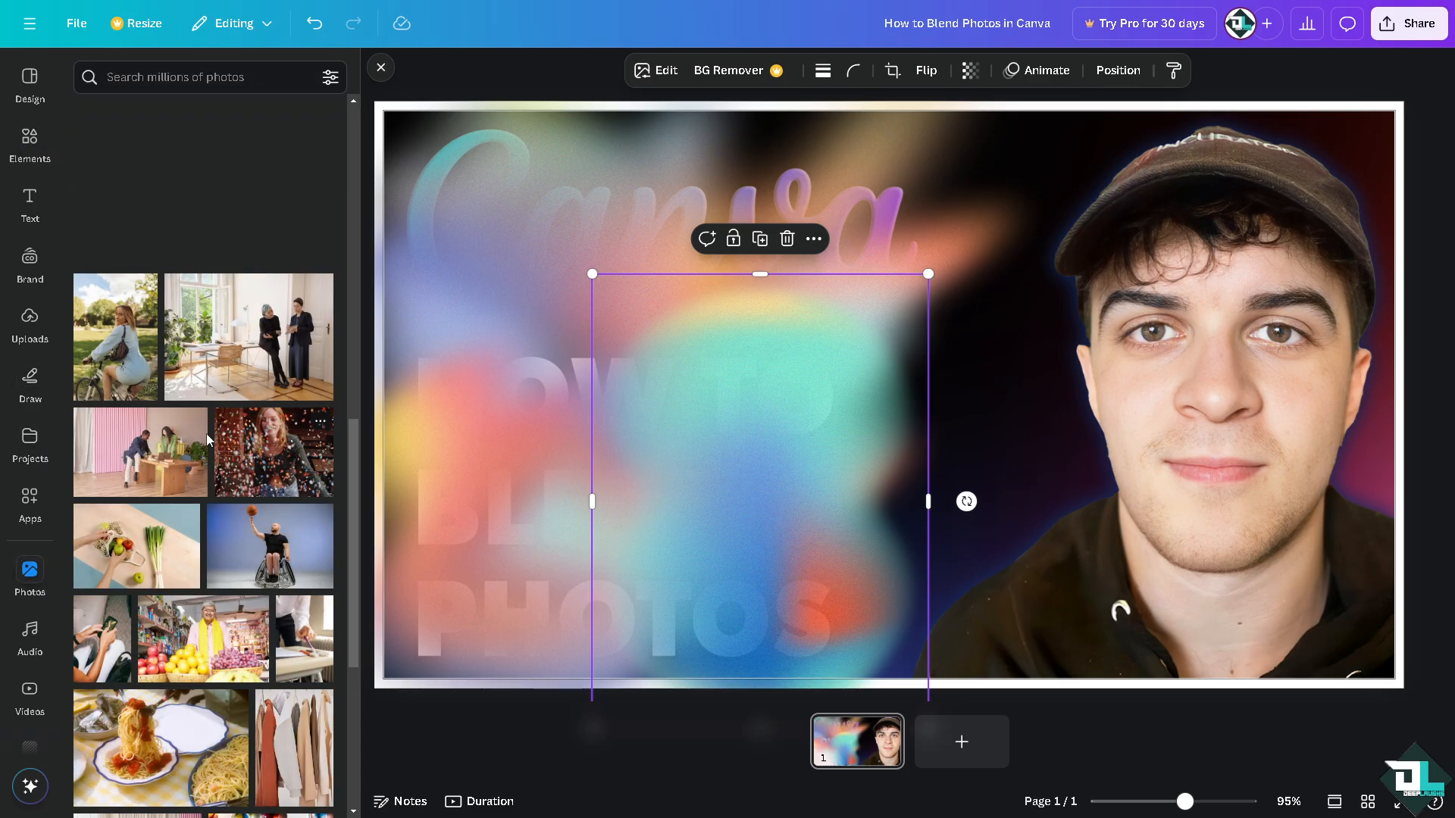
Insert the photo of the seated woman in a yellow top over the gradients and enlarge it to the page height
scroll(222, 445, "down", 7)
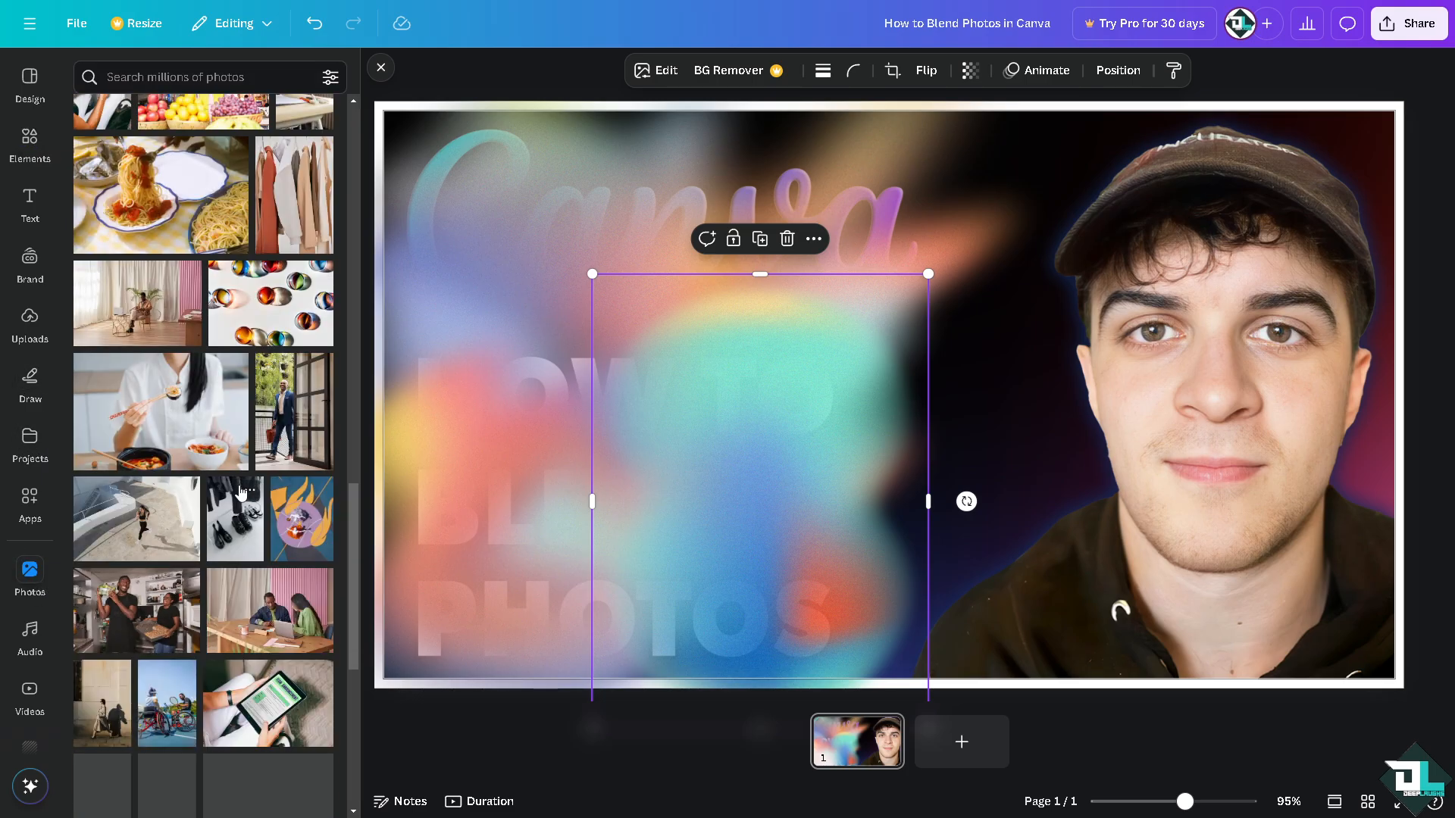
scroll(241, 493, "down", 6)
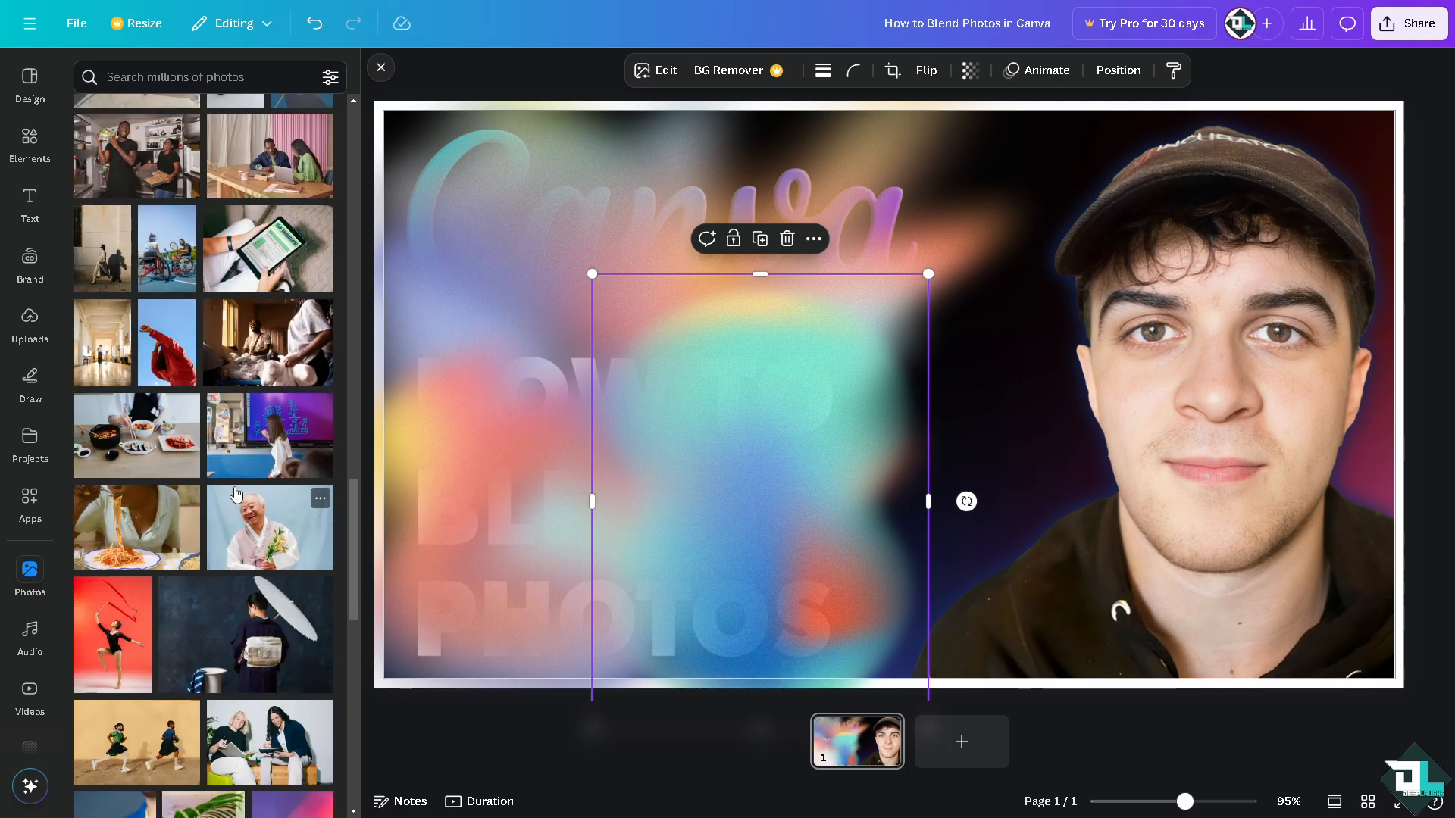
scroll(227, 491, "down", 8)
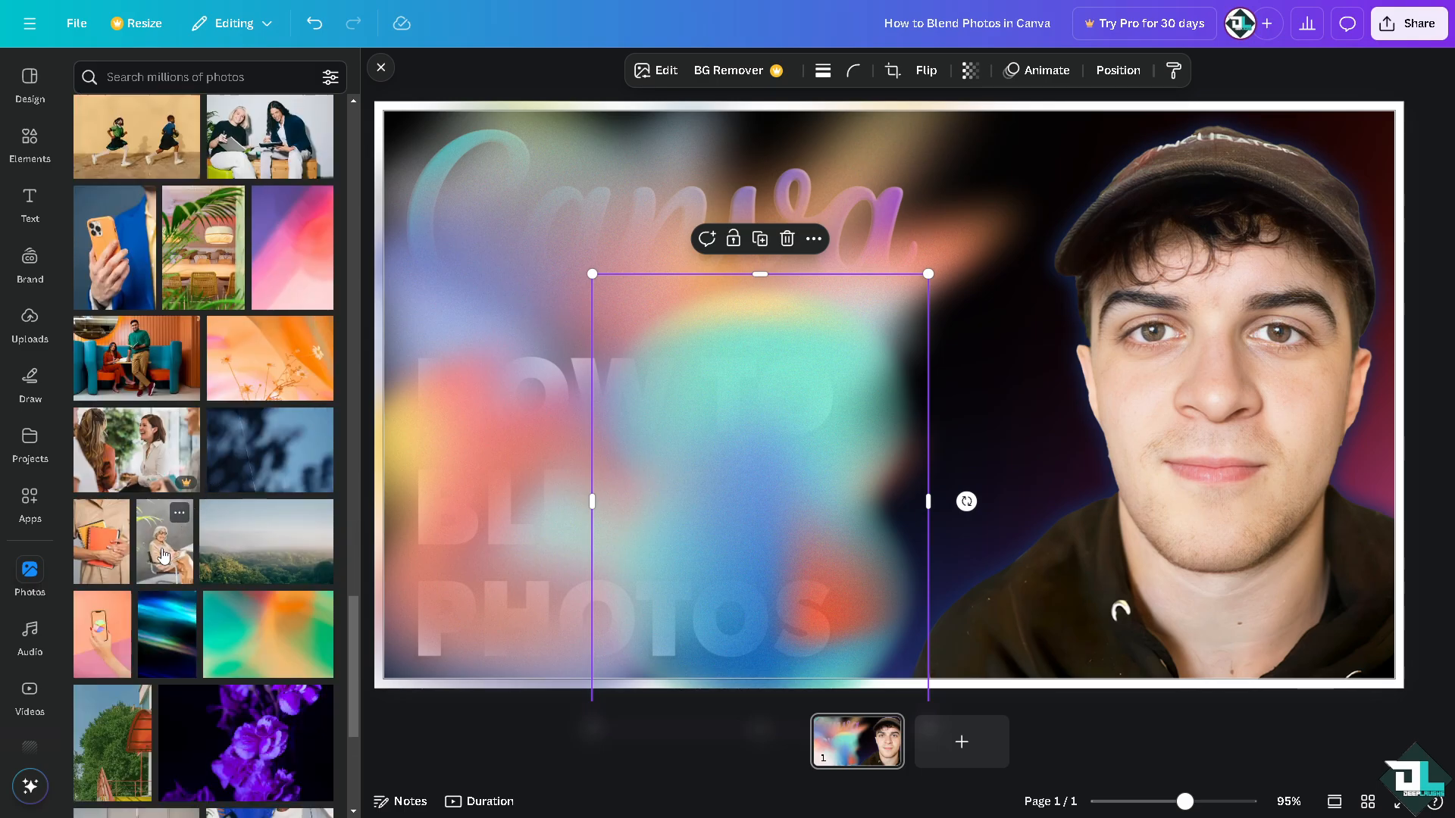
scroll(220, 531, "down", 4)
left_click(227, 606)
left_click_drag(839, 387, 594, 415)
left_click_drag(773, 225, 853, 114)
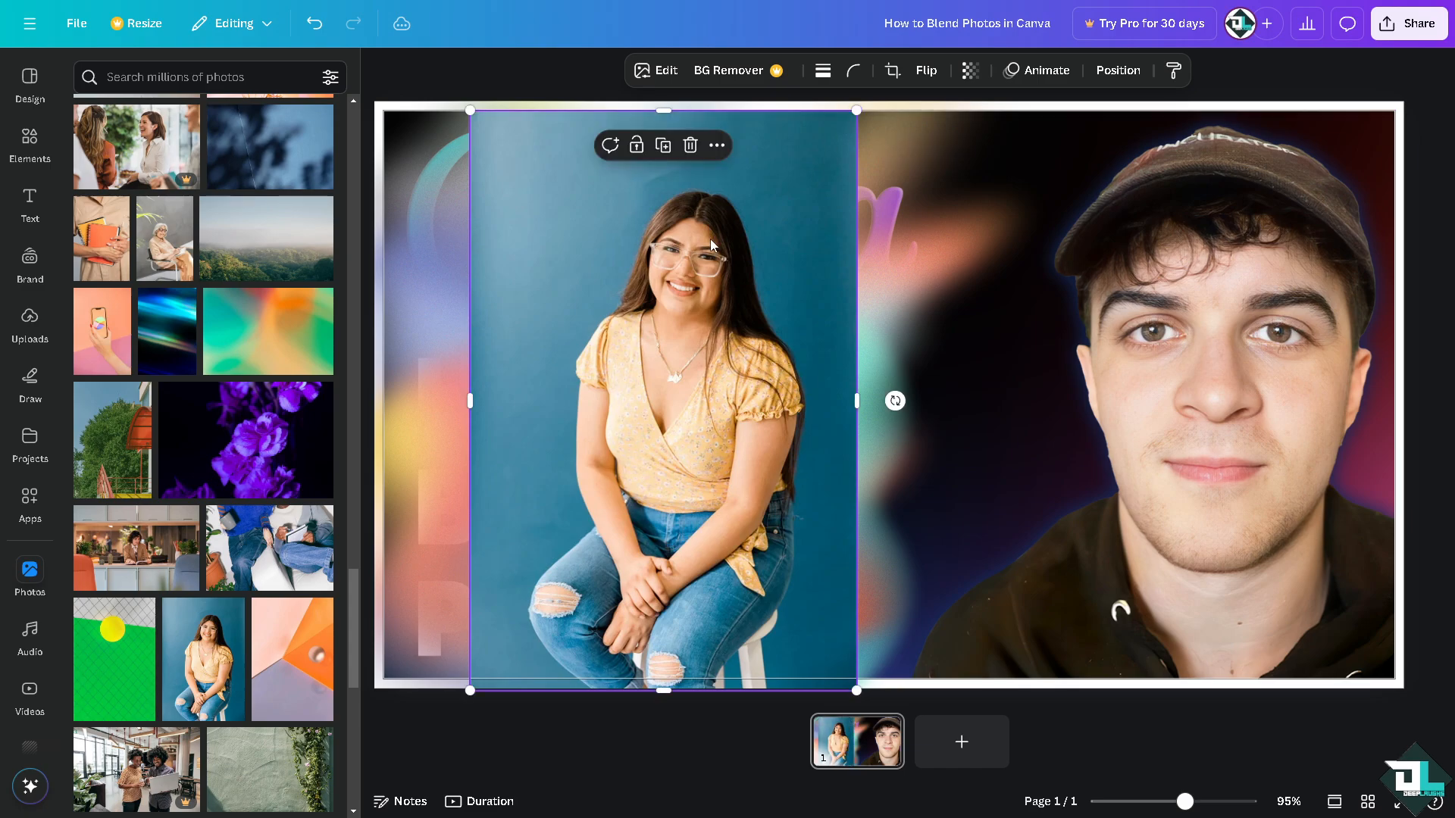
left_click_drag(707, 239, 700, 238)
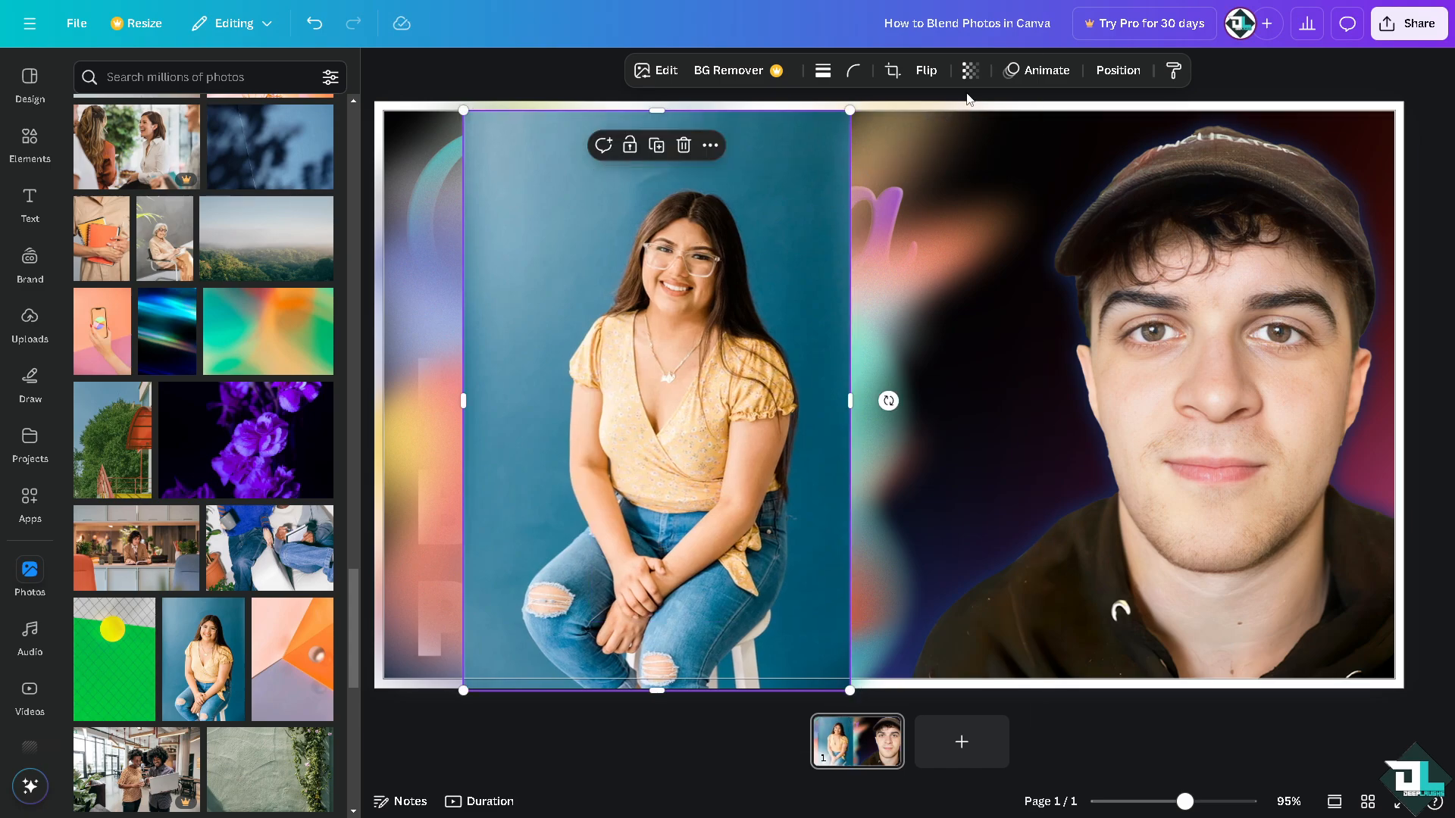
Set the seated woman photo's transparency to 64 and show the design in full screen
left_click(971, 71)
left_click_drag(944, 138, 967, 138)
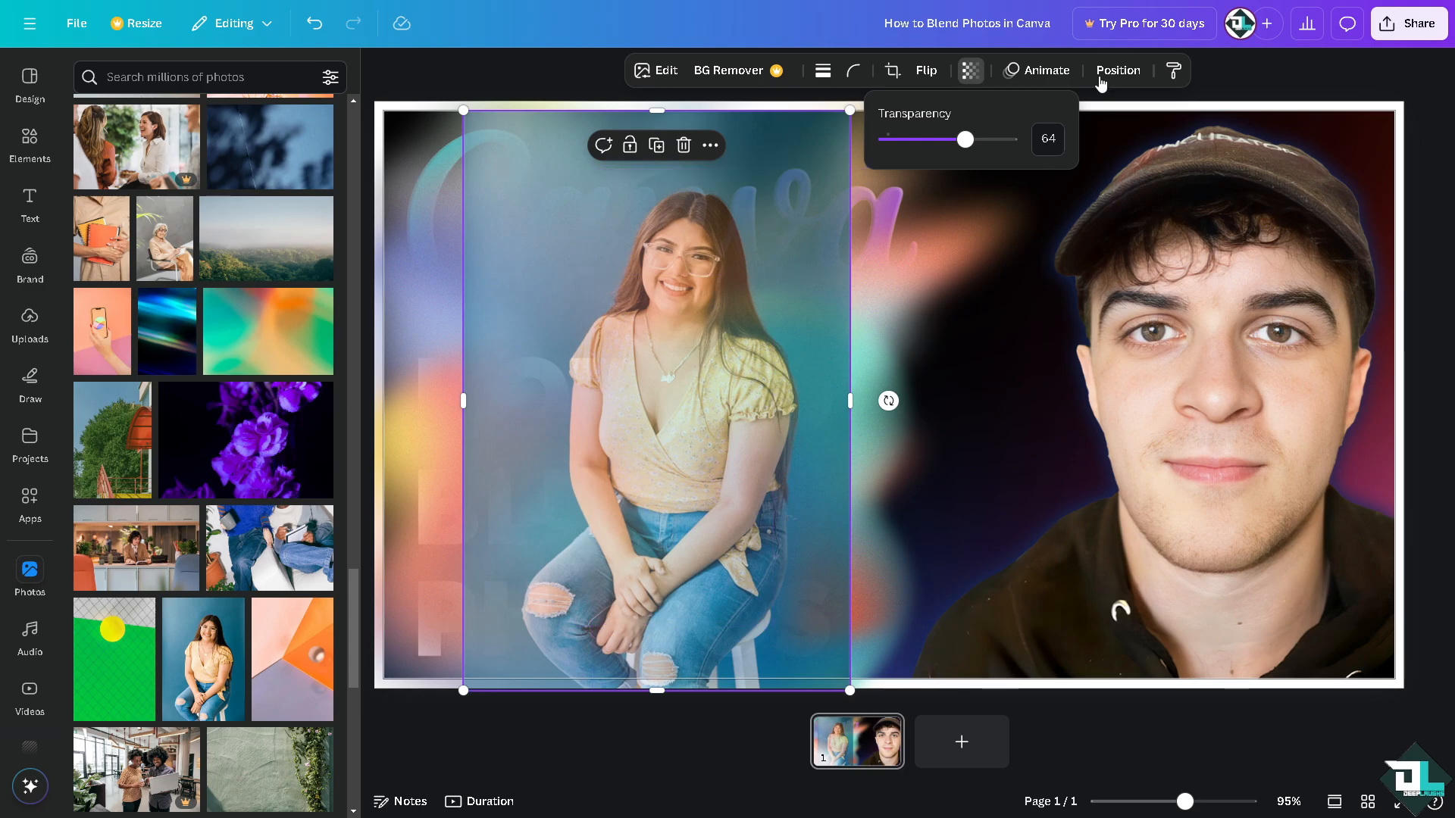
left_click(1397, 809)
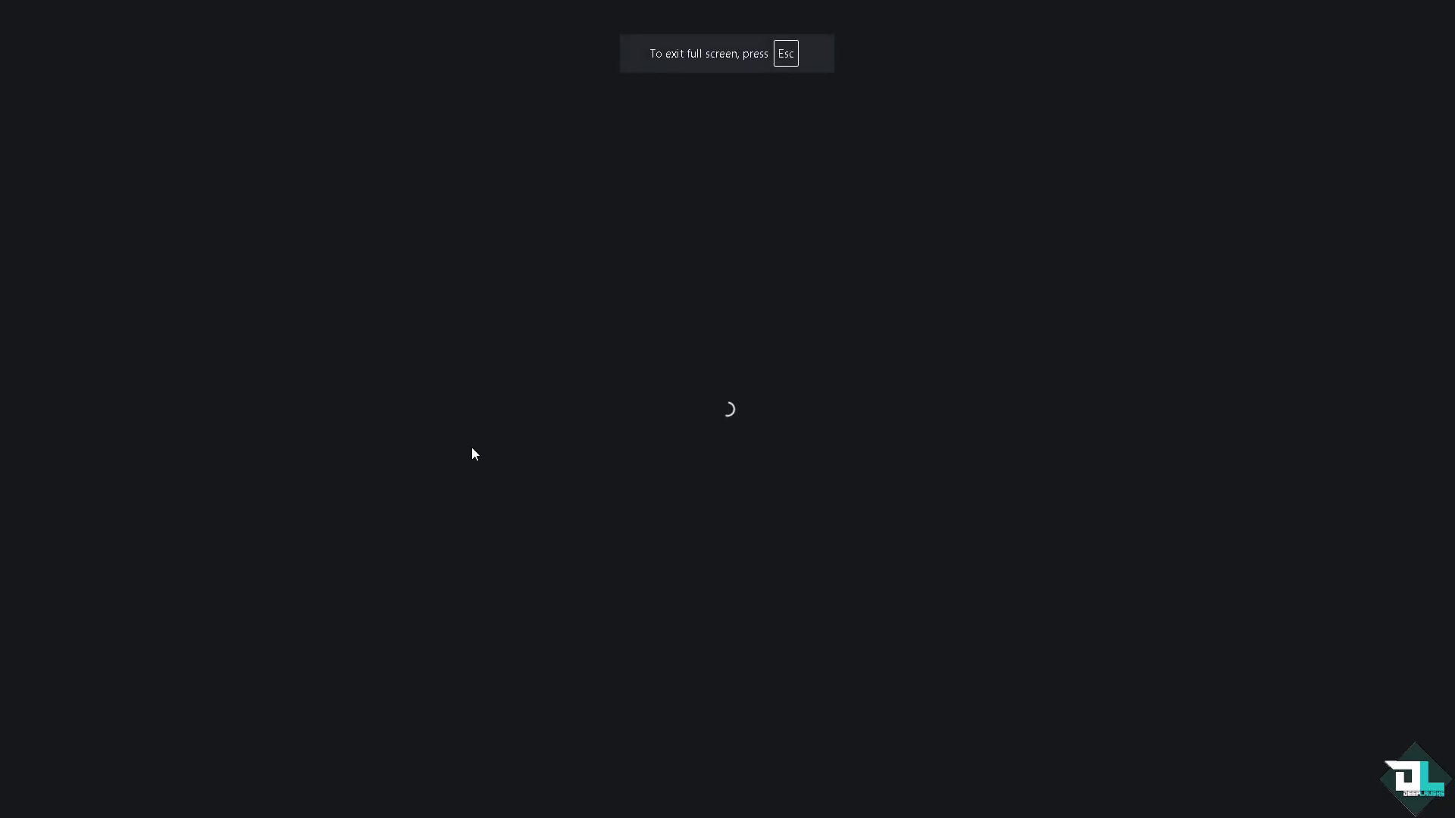